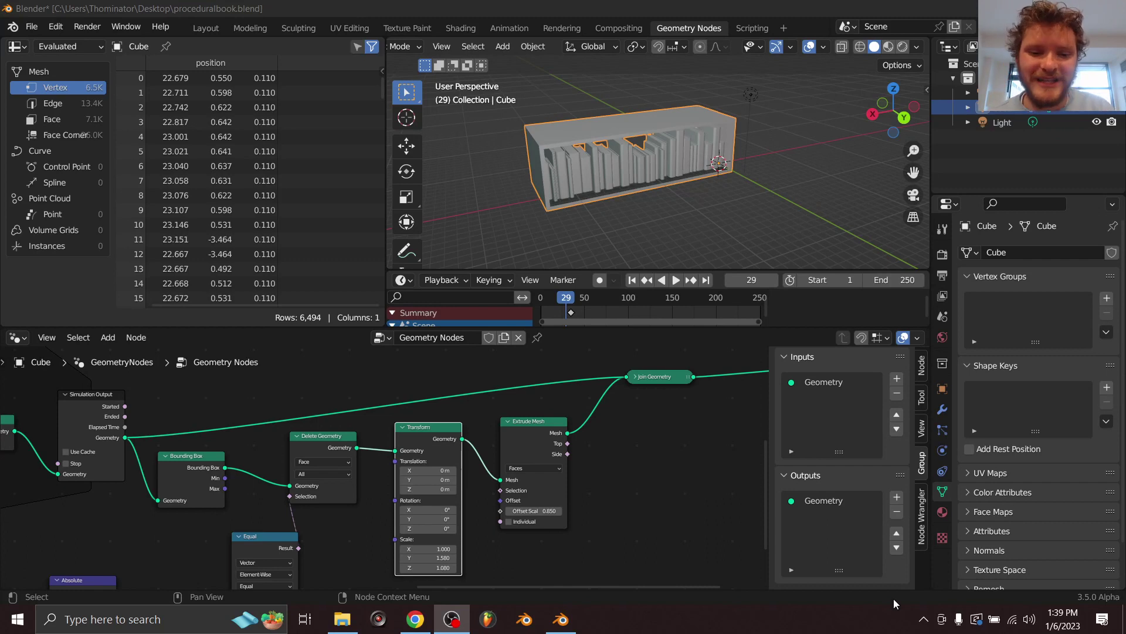
Switch to Blender and replay the bookshelf animation twice from the first frame, stopping around frame 39.
left_click(574, 620)
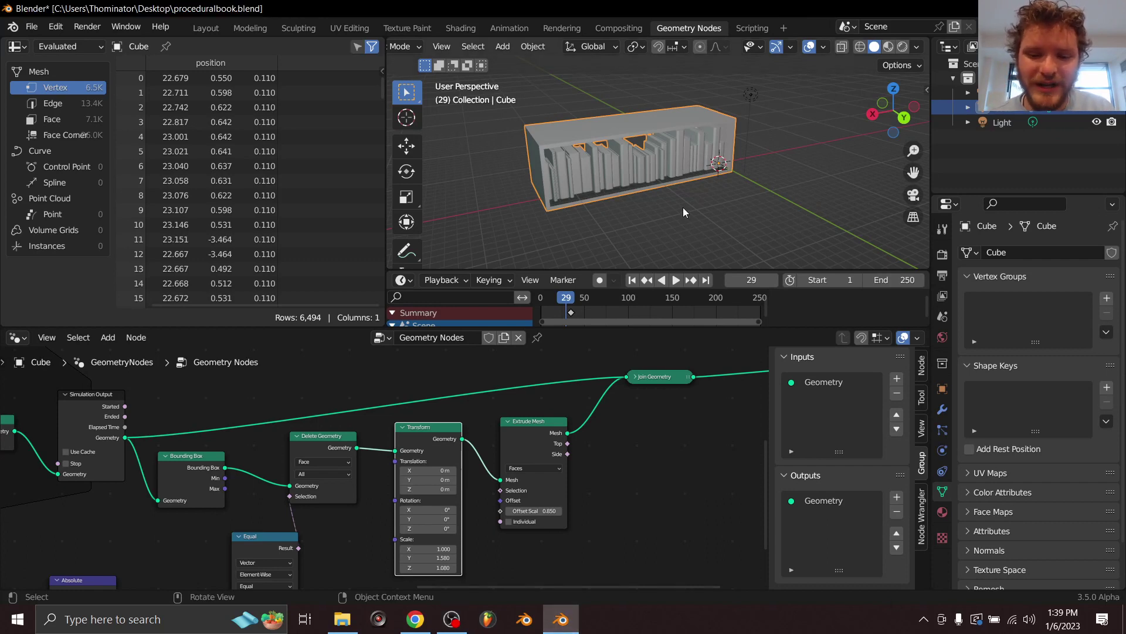
key("shift+Left")
key("space")
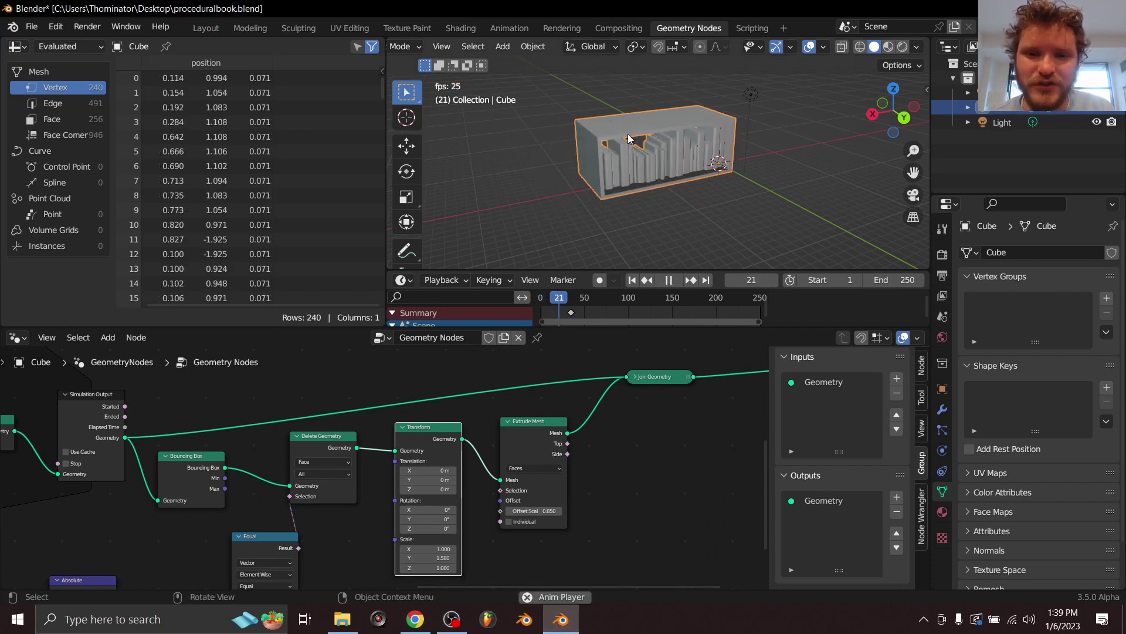
key("space")
middle_click_drag(614, 139, 623, 115, "shift")
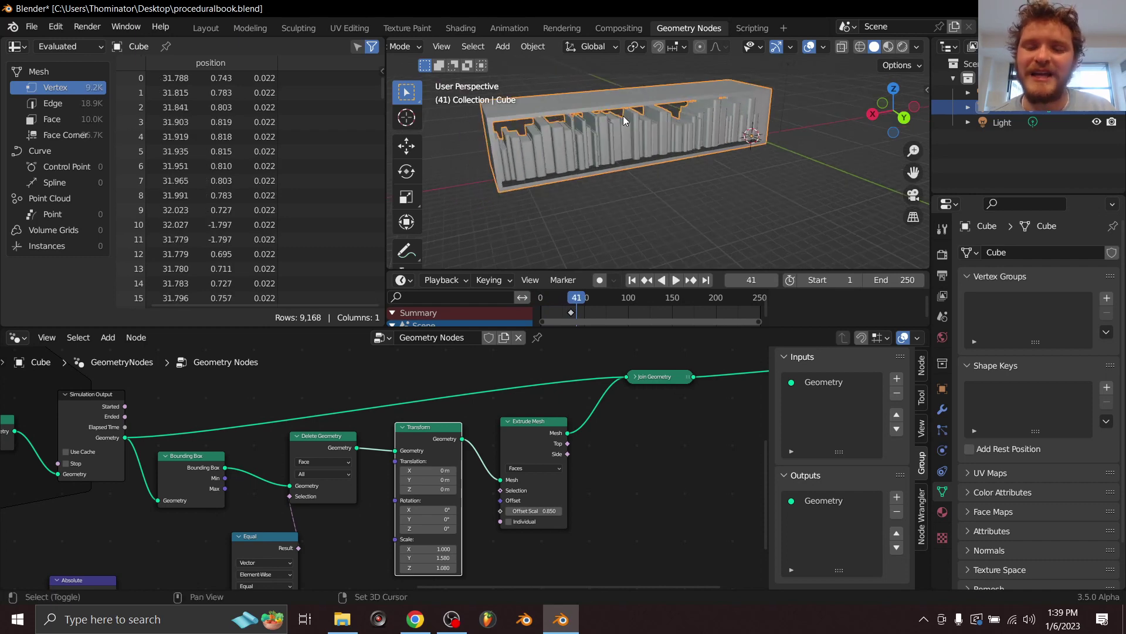
key("shift+Left")
key("space")
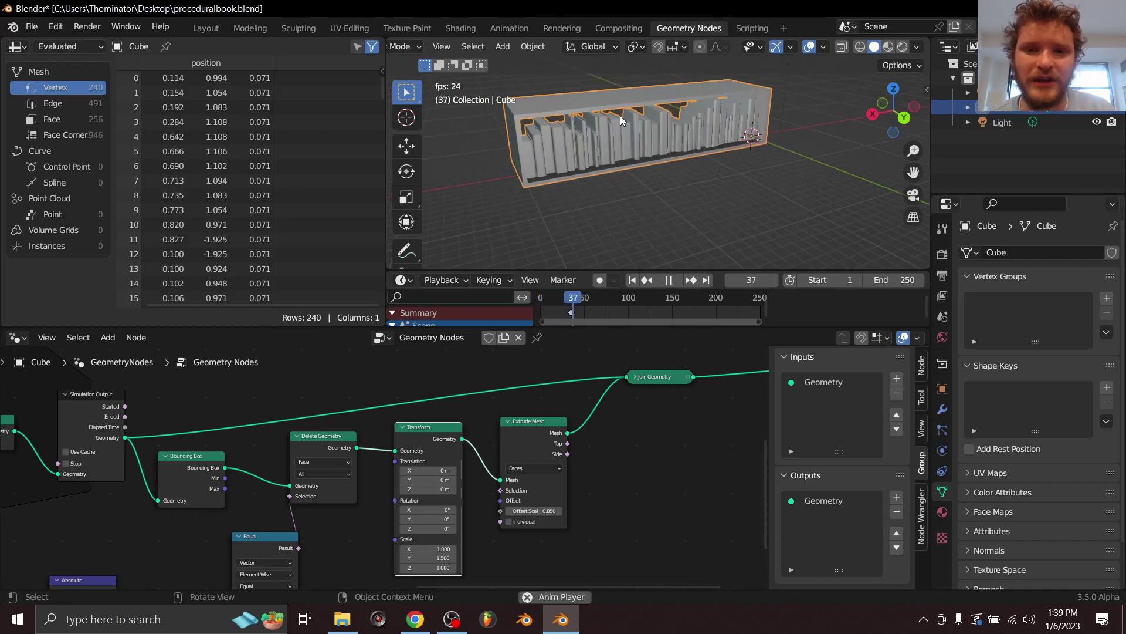
key("space")
Delete all the shelf nodes after the Simulation Output and connect its geometry directly to the Group Output.
scroll(491, 439, "down", 3)
left_click_drag(581, 527, 286, 385)
key("x")
left_click_drag(327, 533, 251, 477)
key("x")
middle_click_drag(428, 467, 515, 450)
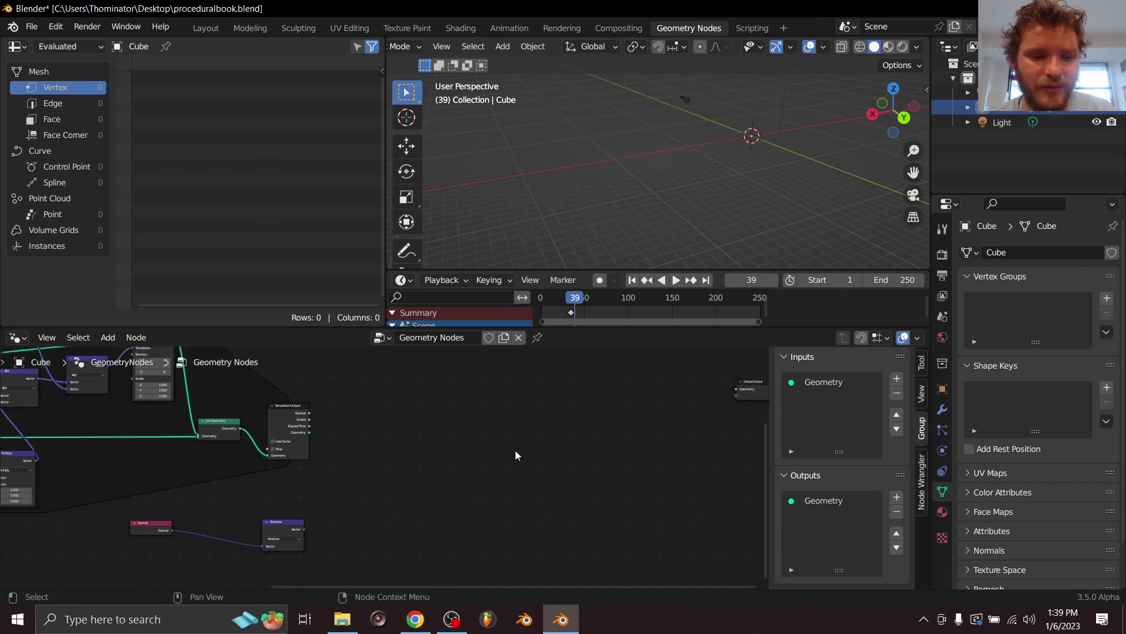
left_click_drag(409, 552, 79, 503)
key("x")
left_click(283, 409, "alt+shift")
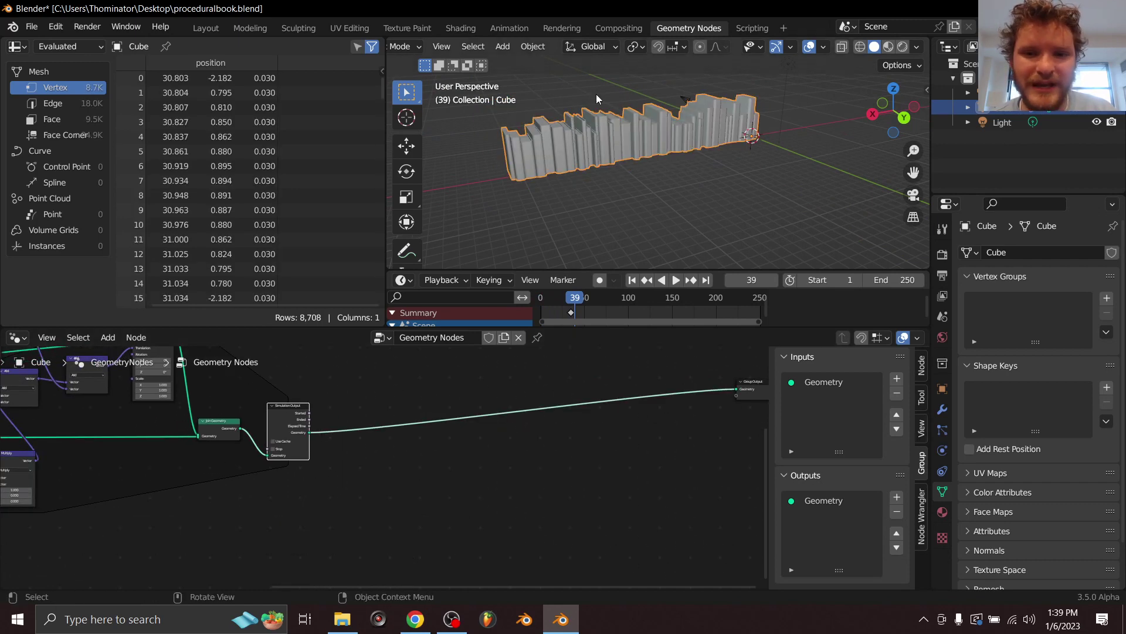
Replay the books-only animation from the first frame, stop around frame 34 and inspect the row of books from above.
key("shift+Left")
key("space")
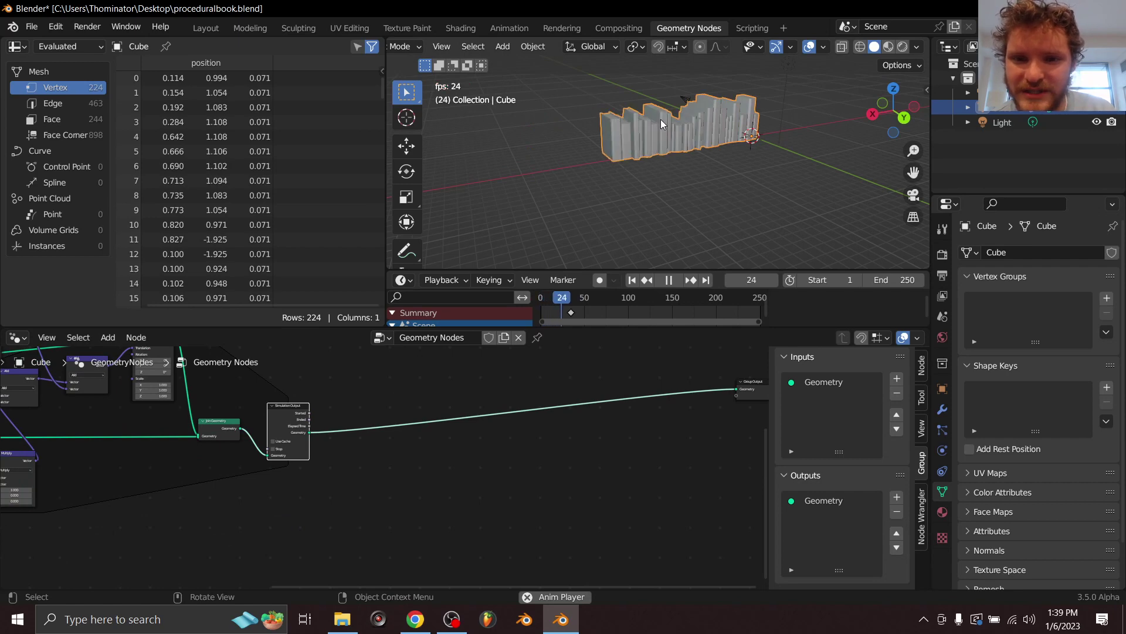
key("space")
middle_click_drag(660, 119, 684, 202)
scroll(688, 186, "down", 1)
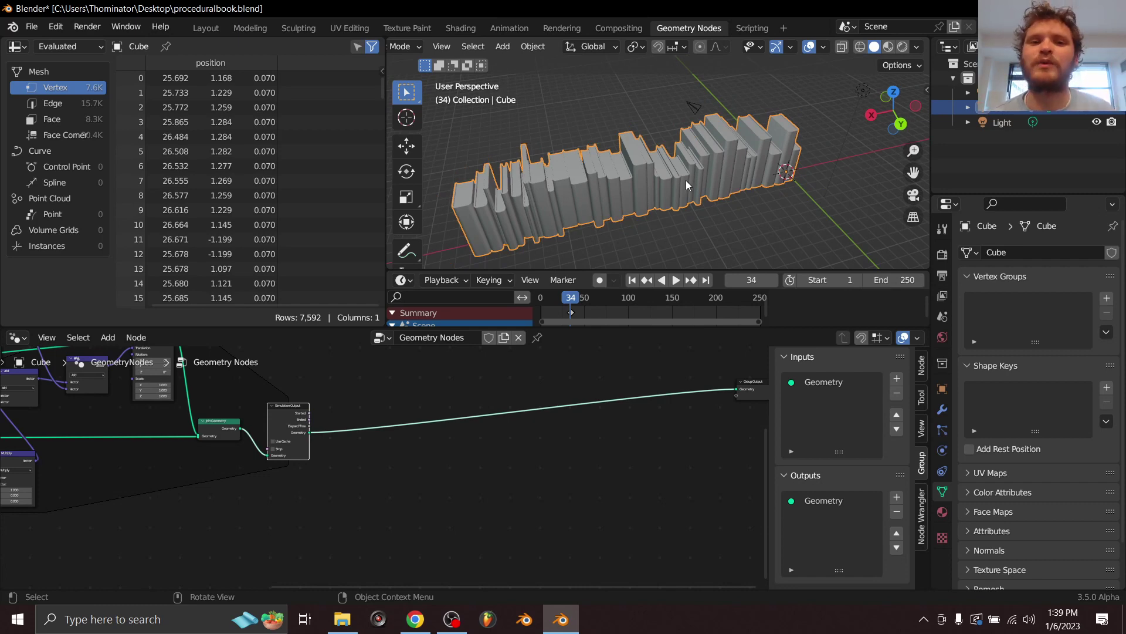
Switch the window to fullscreen and add a Bounding Box node fed by the Simulation Output's geometry.
key("q")
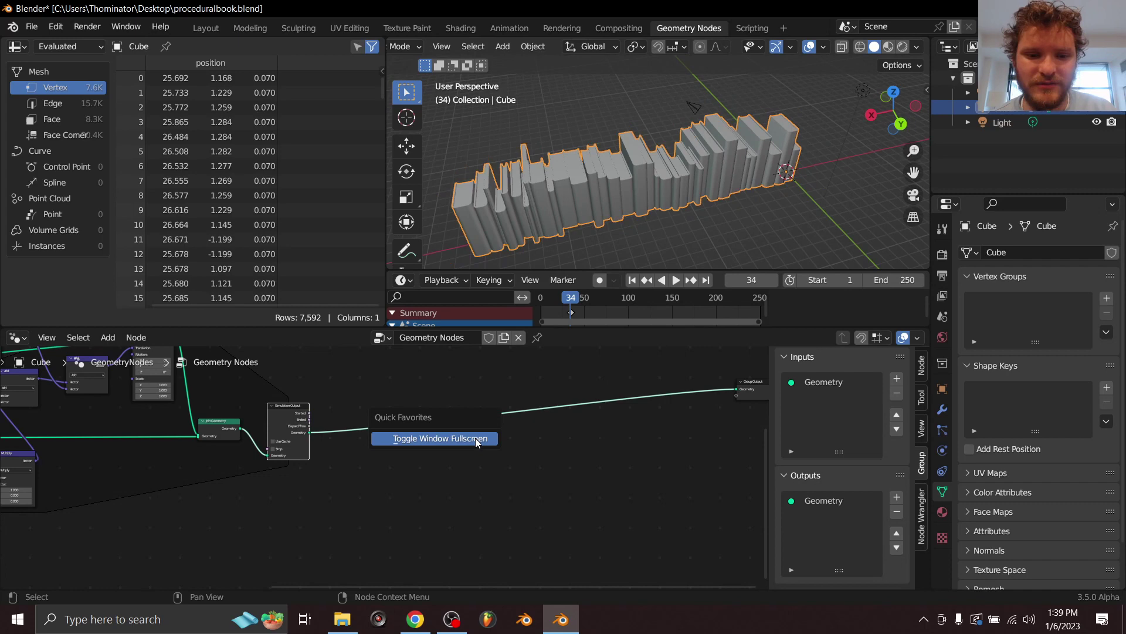
left_click(476, 438)
key("shift+a")
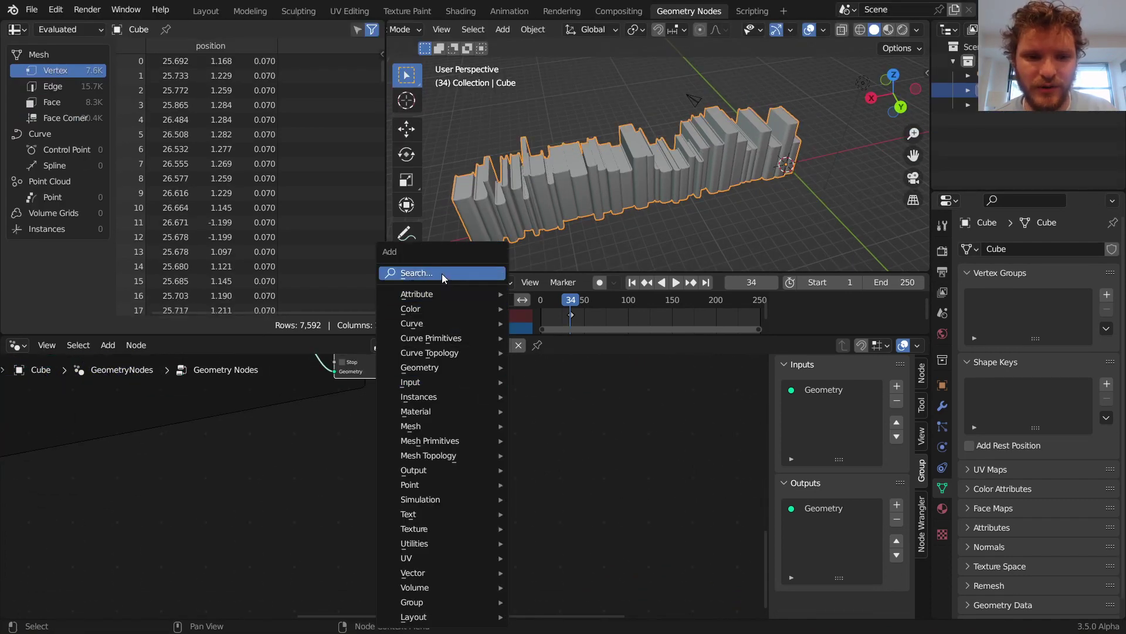
left_click(442, 273)
type("boun")
key("Return")
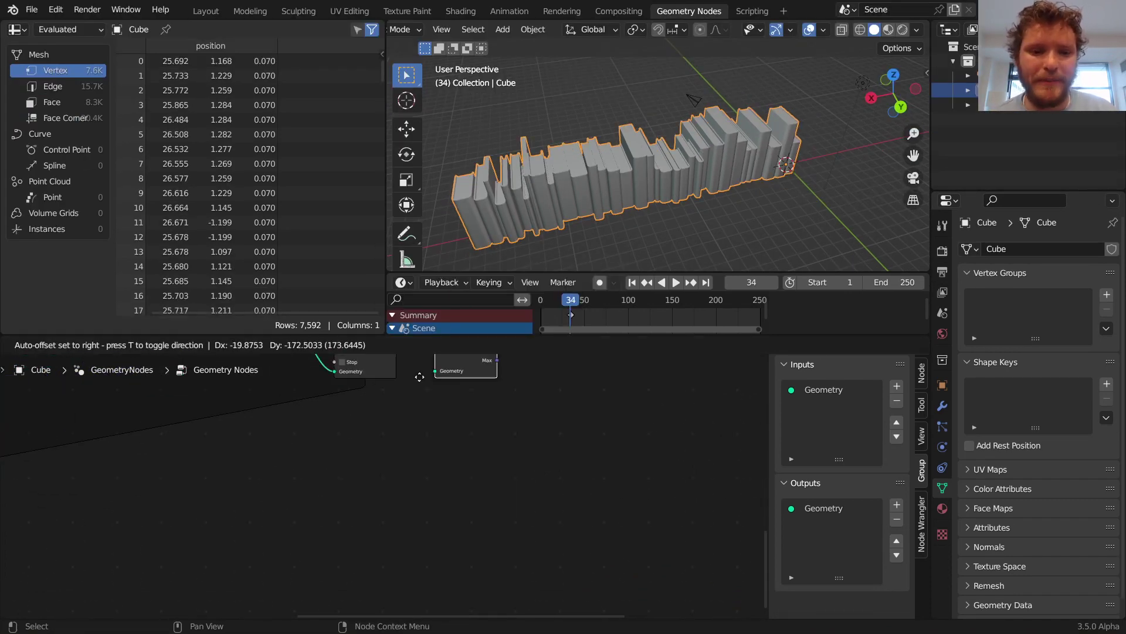
left_click(426, 383)
middle_click_drag(414, 371, 398, 447)
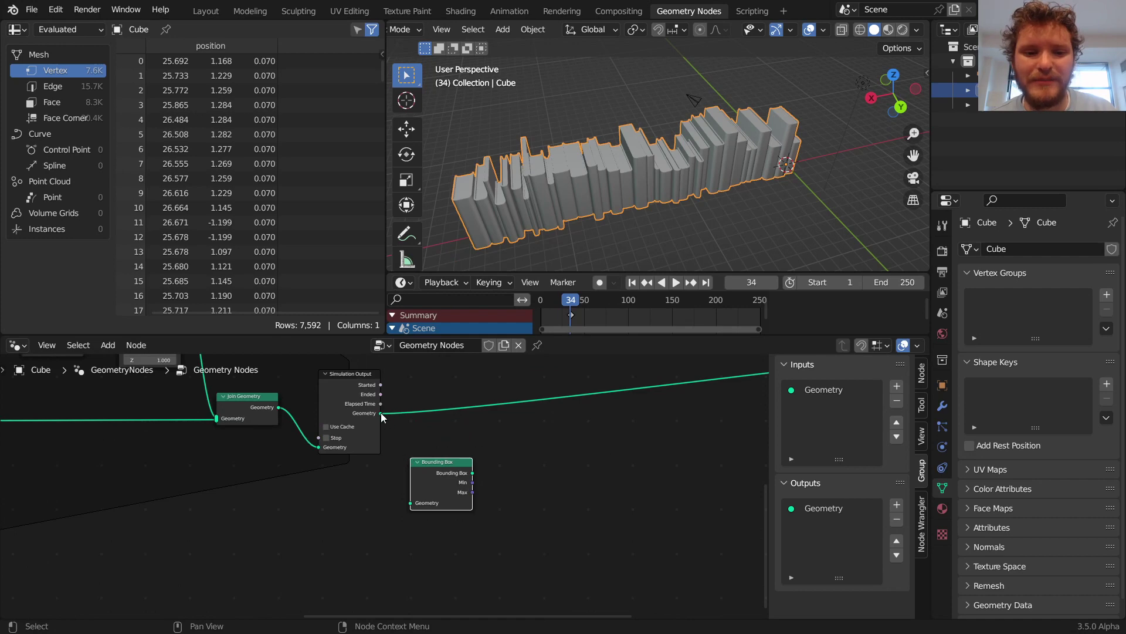
left_click_drag(381, 413, 421, 505)
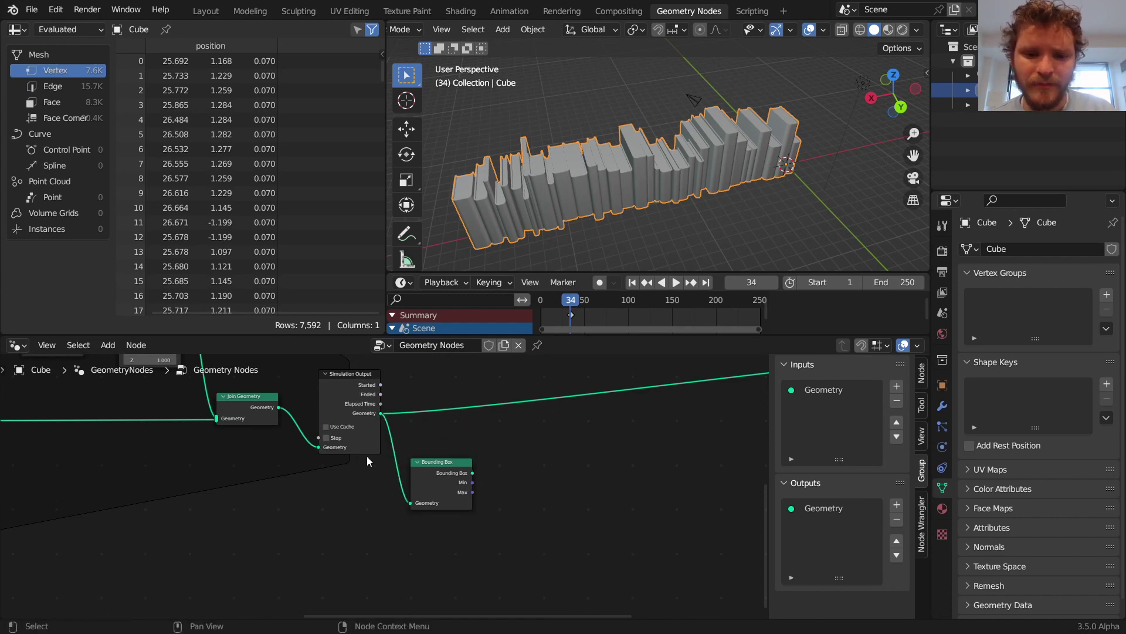
Send the Bounding Box to the Group Output and replay the animation from the first frame several times, pausing around frame 25.
left_click(439, 473, "ctrl+shift")
key("shift+Left")
key("space")
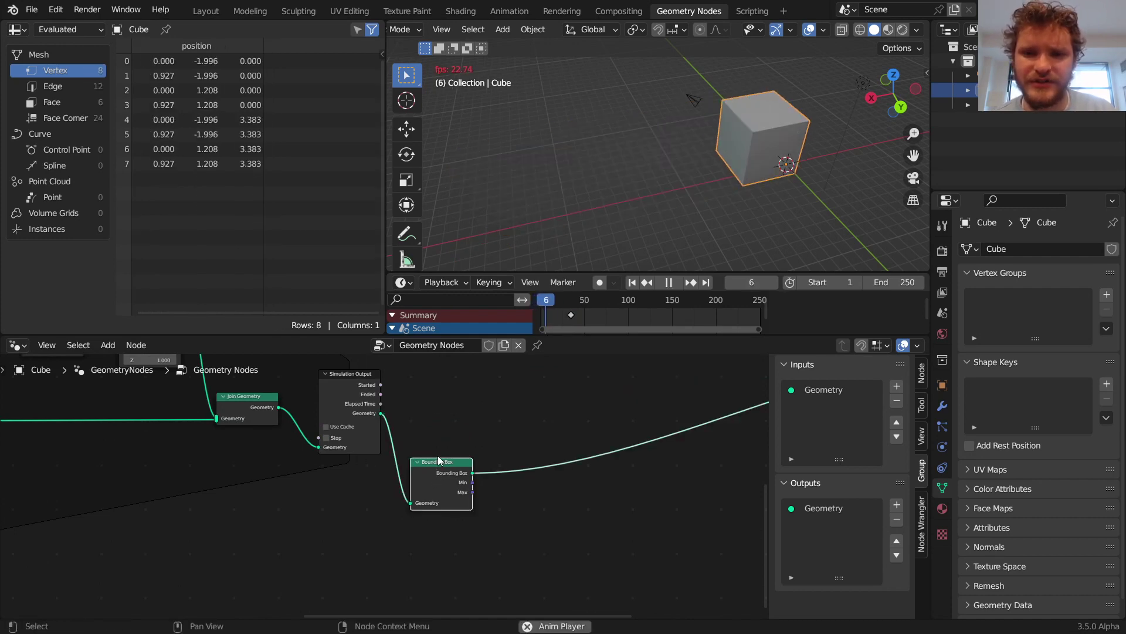
key("shift+Left")
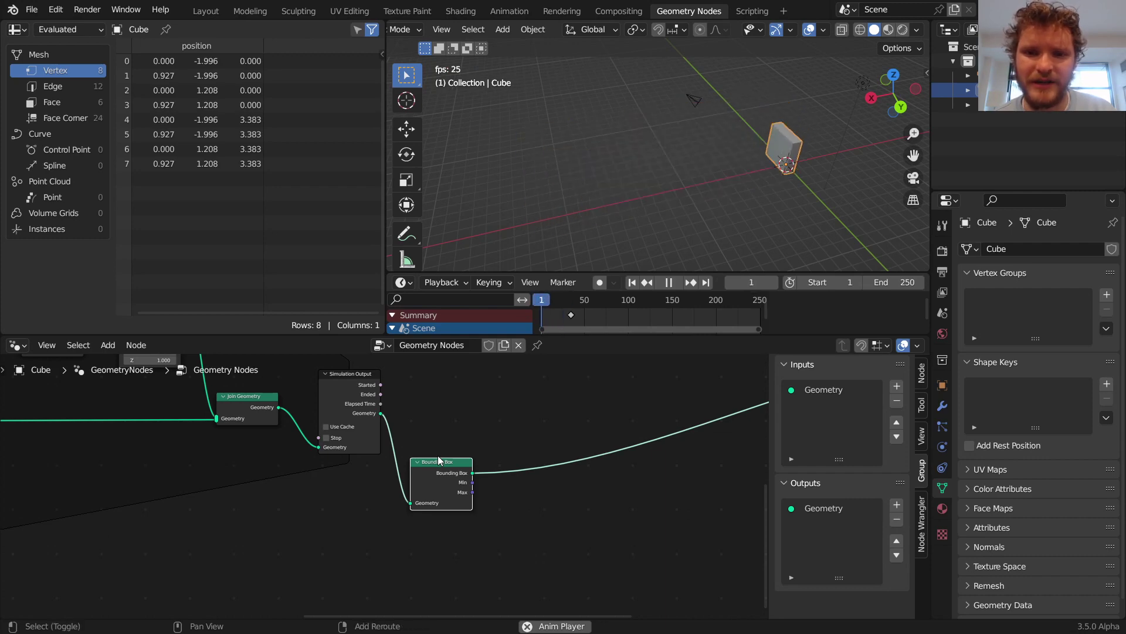
key("shift+Left")
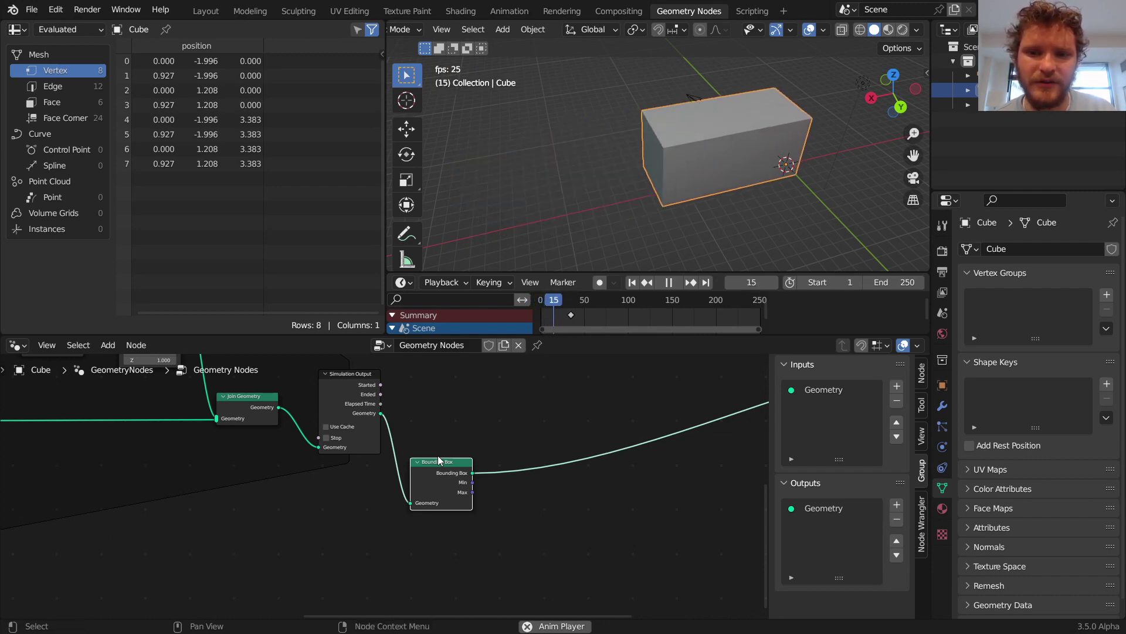
key("shift+Left")
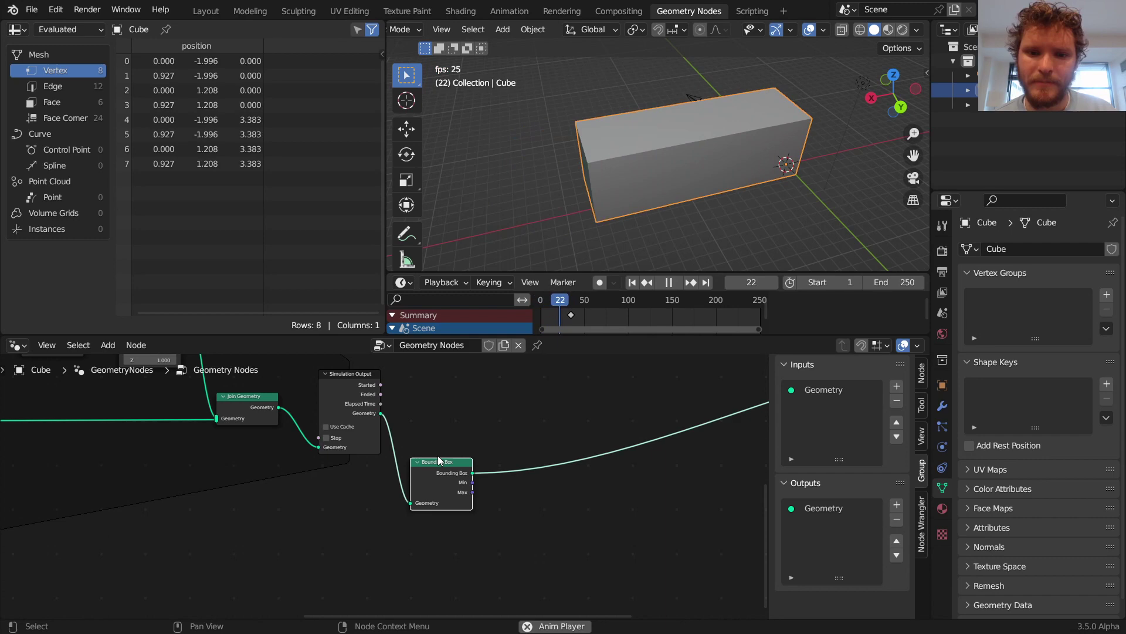
key("space")
Mark the box's long front face with a freehand annotation and inspect the box from both sides.
middle_click_drag(523, 463, 427, 486)
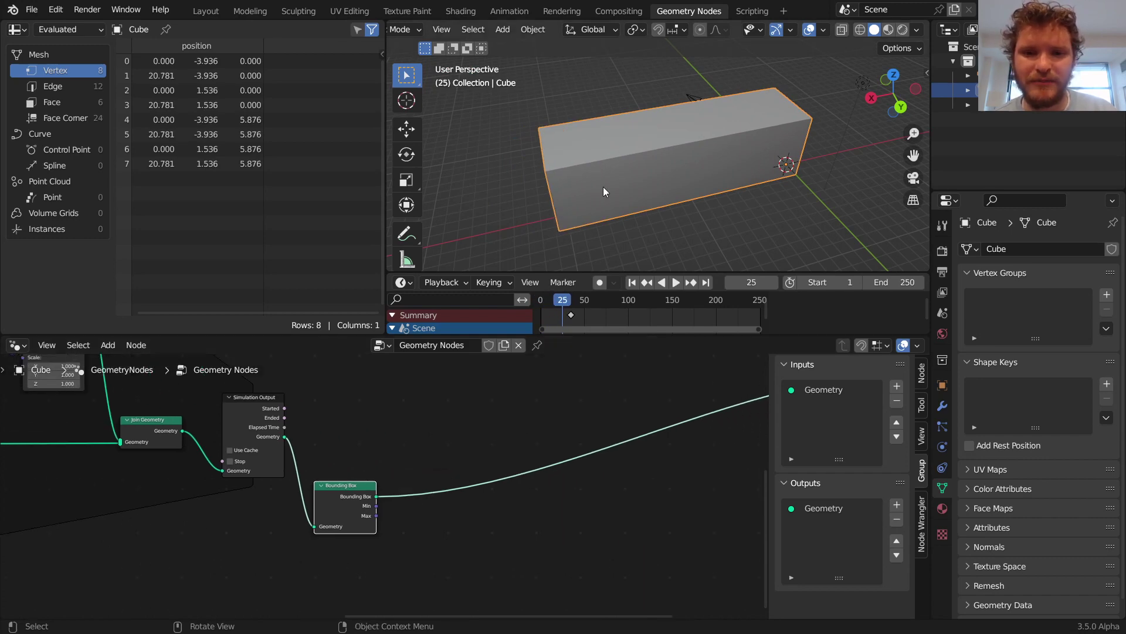
key("d")
mouse_move(655, 181)
left_mouse_down()
mouse_move(617, 171)
mouse_move(694, 168)
left_mouse_up()
mouse_move(621, 167)
middle_mouse_down()
mouse_move(681, 143)
mouse_move(816, 154)
middle_mouse_up()
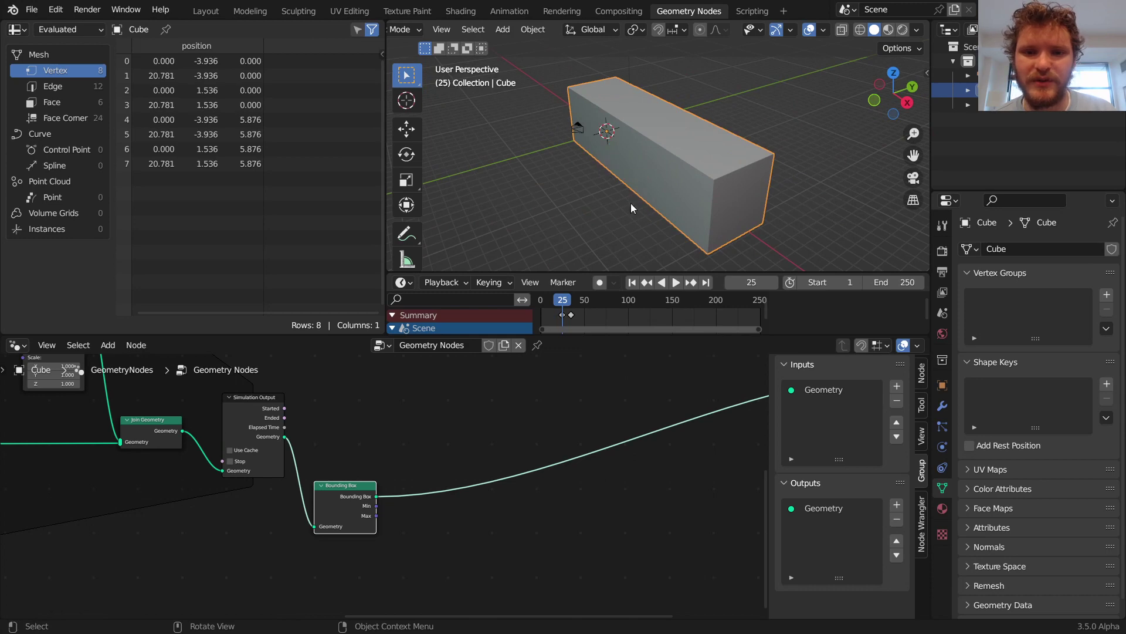
middle_click_drag(632, 203, 498, 163)
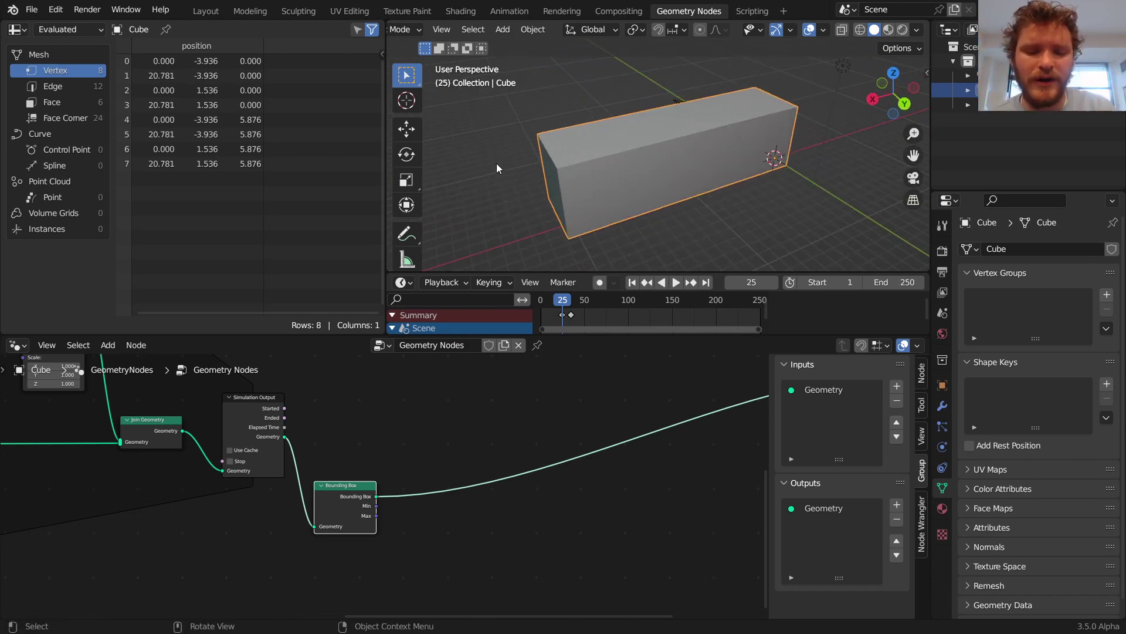
Insert a Delete Geometry node on the link between the Bounding Box and the Group Output.
middle_click_drag(431, 526, 429, 485)
key("shift+a")
type("d")
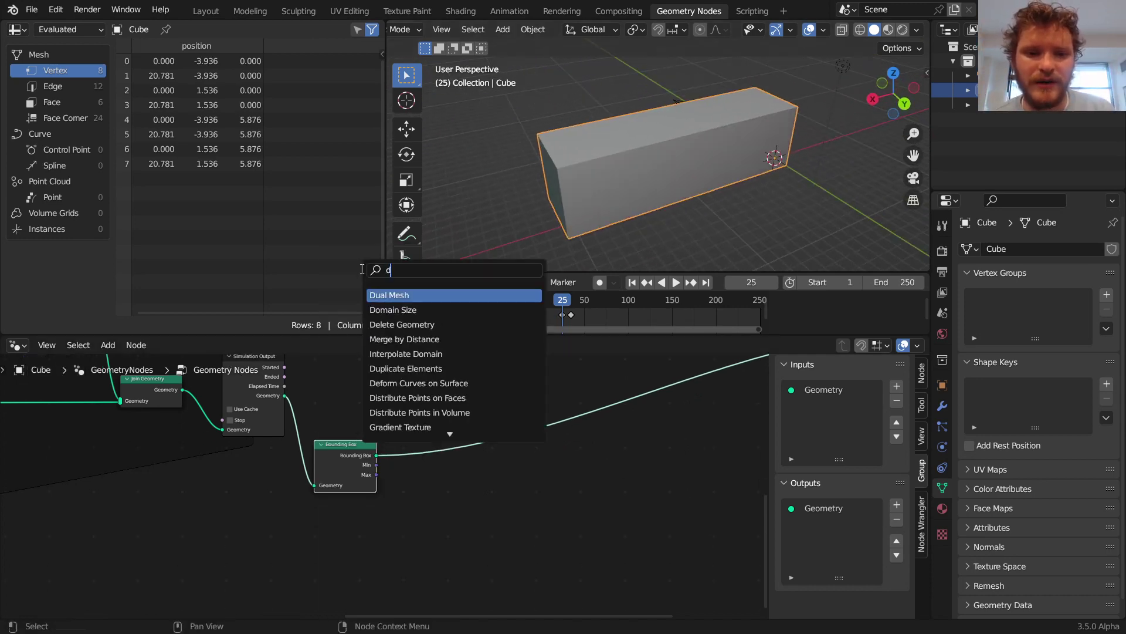
type("e")
key("Return")
left_click(496, 474)
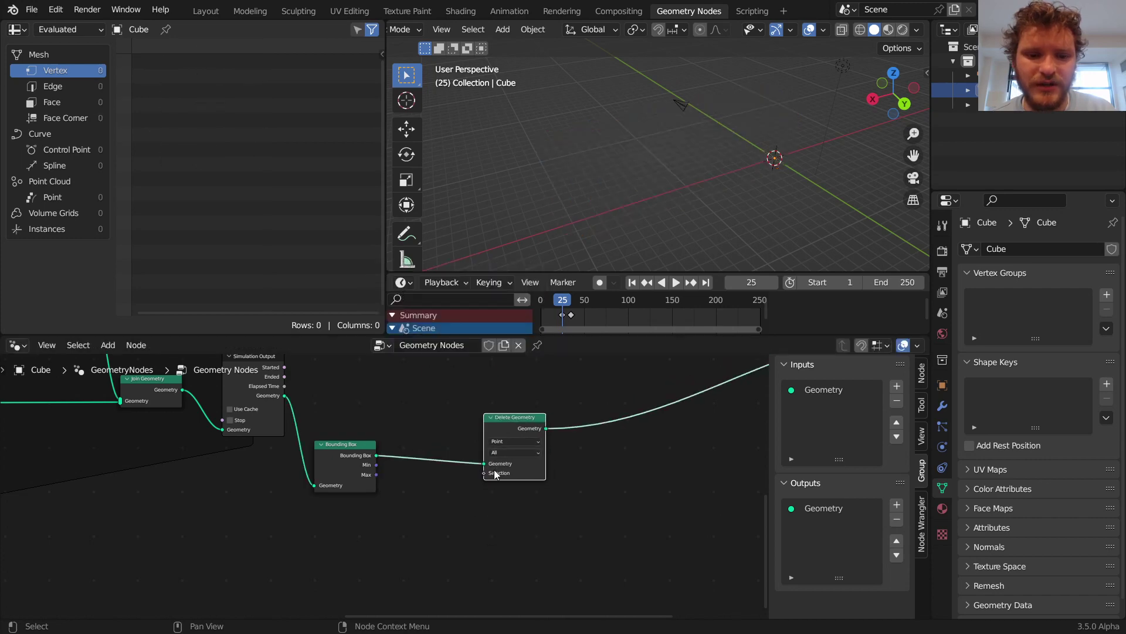
Drive the Delete Geometry selection with a new Compare Equal node, and preview the Bounding Box as the output instead.
left_click_drag(485, 473, 378, 534)
type("equ")
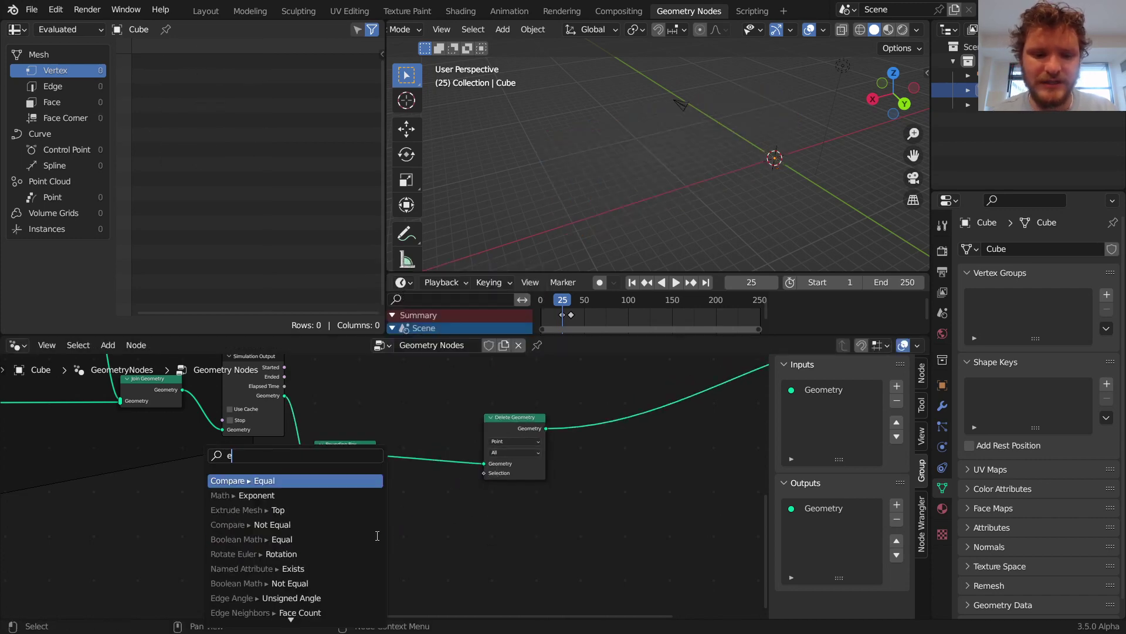
key("Return")
left_click(377, 535)
left_click(356, 452, "ctrl+shift")
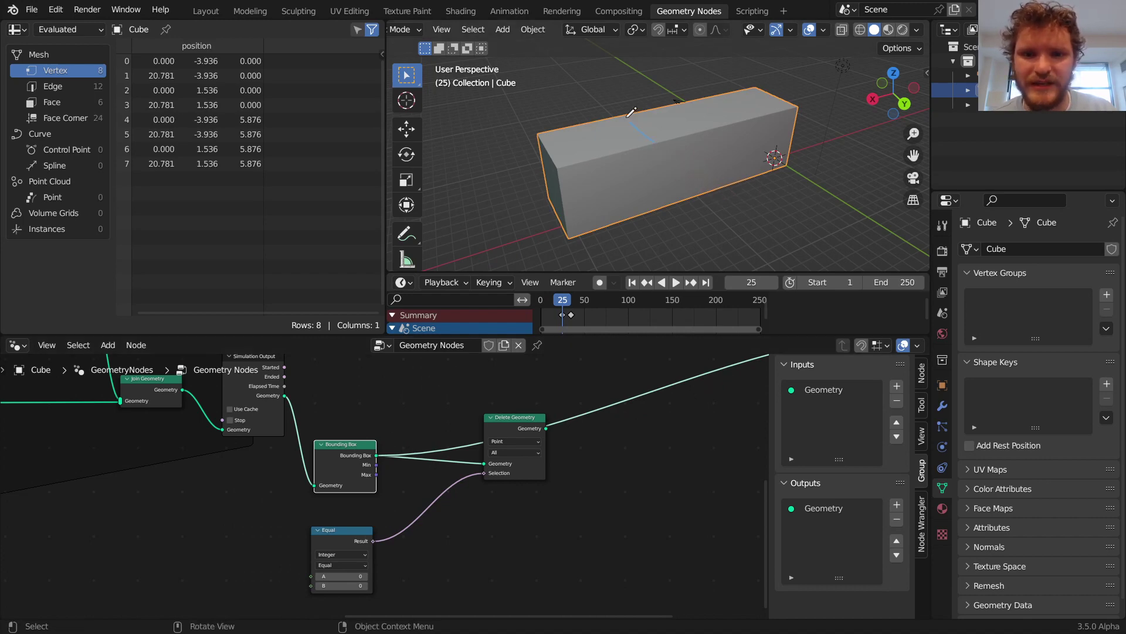
right_click_drag(624, 111, 610, 103)
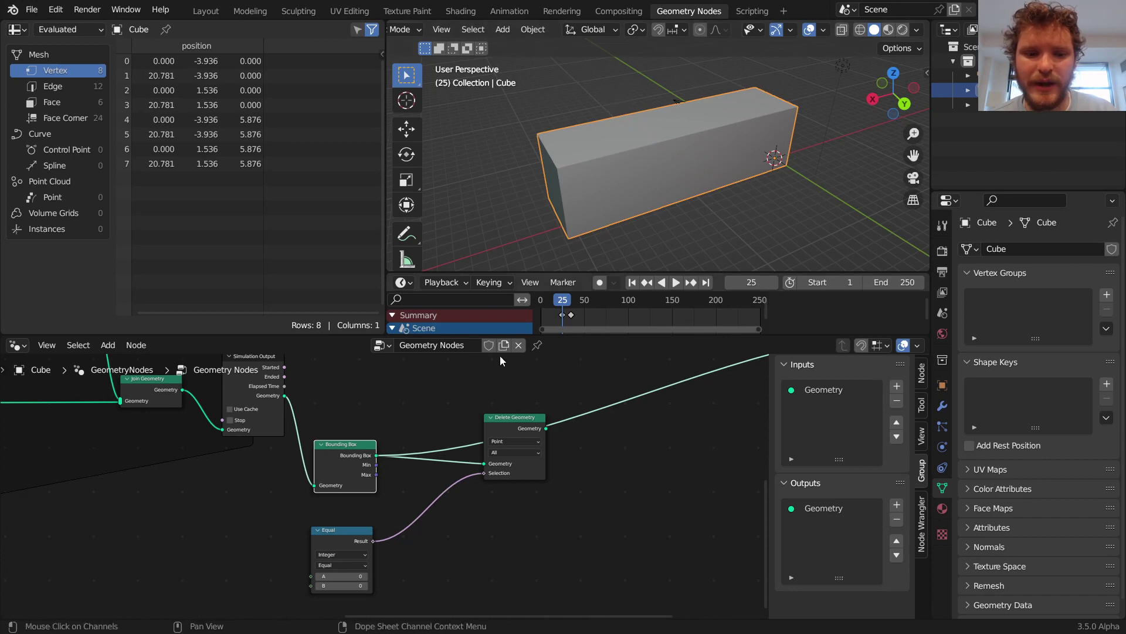
Change the Equal node's data type to Vector.
middle_click_drag(381, 538, 491, 428)
scroll(491, 428, "up", 5)
left_click(471, 431)
key("v")
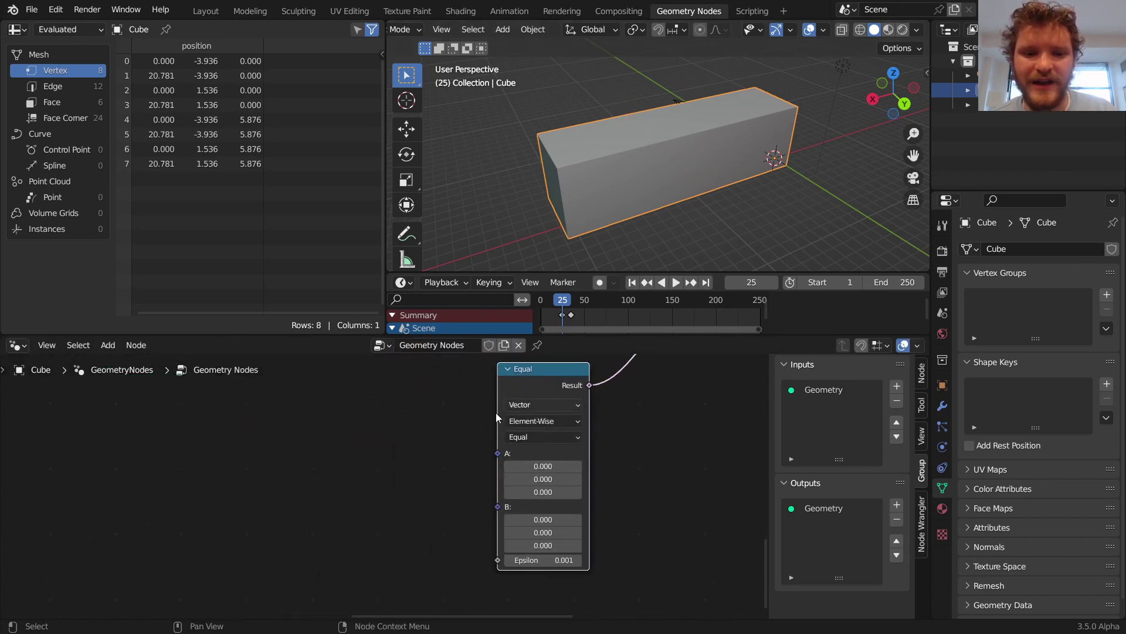
Add a Normal node, connect it to input A of the Equal node, and set the Y value of B to 1.
key("shift+a")
left_click(329, 273)
type("nor")
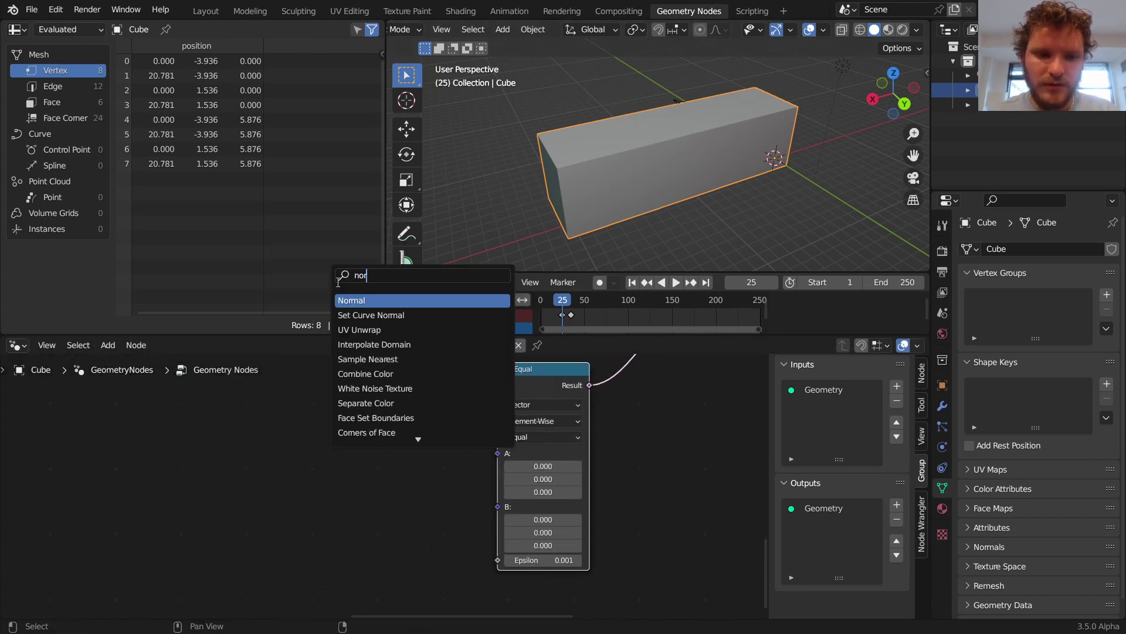
key("Return")
left_click(157, 498)
left_click_drag(162, 479, 230, 465)
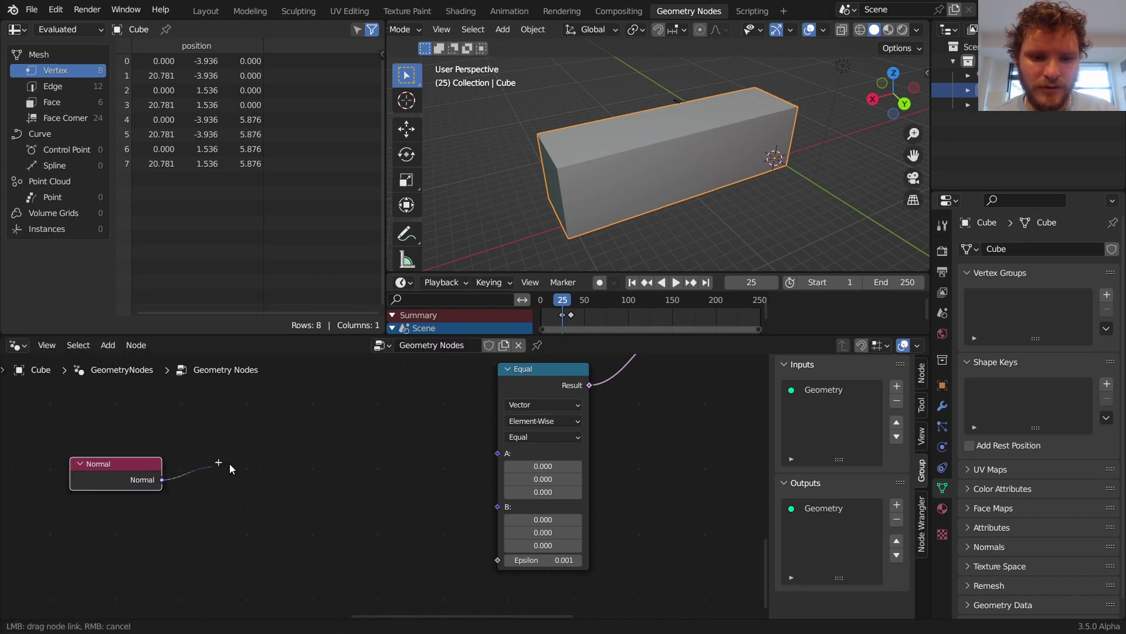
left_click_drag(499, 456, 498, 453)
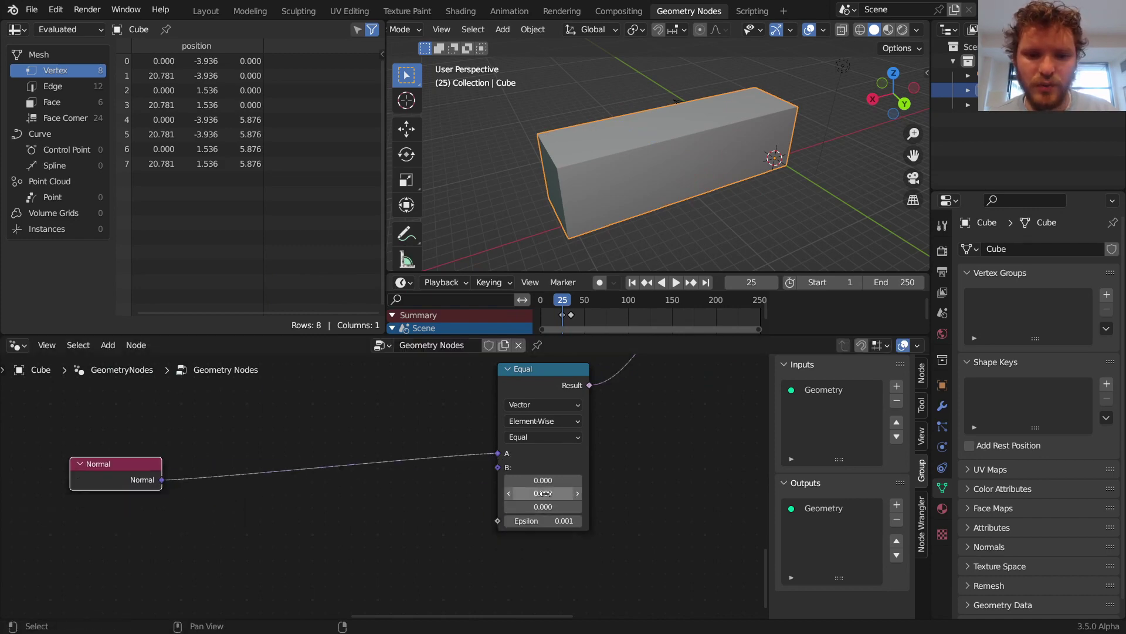
Set the Delete Geometry domain to Face and connect that node to the Group Output.
middle_click_drag(643, 479, 382, 616)
left_click(481, 488)
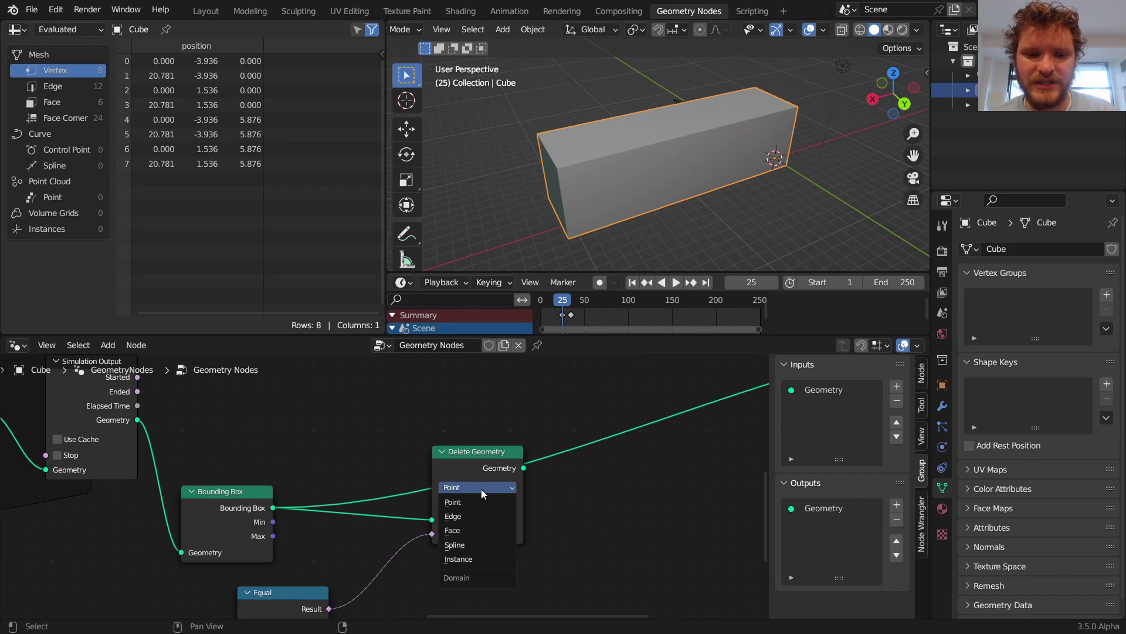
left_click(483, 530)
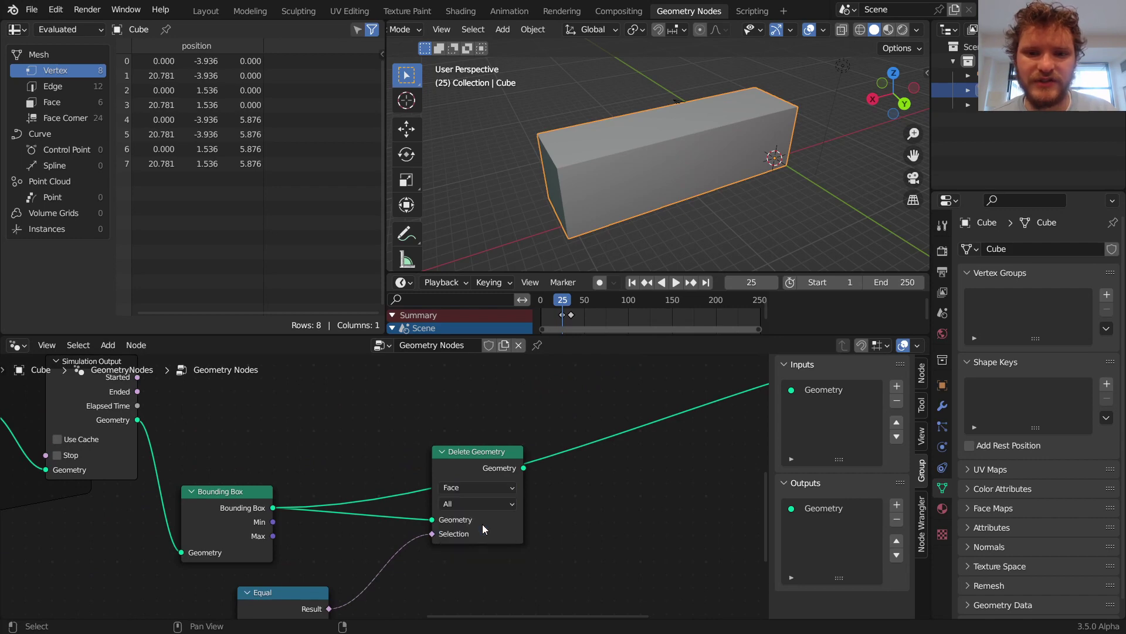
left_click(499, 459)
Draw a short freehand annotation on the inner back wall of the open box.
scroll(642, 159, "up", 2)
scroll(657, 153, "up", 3)
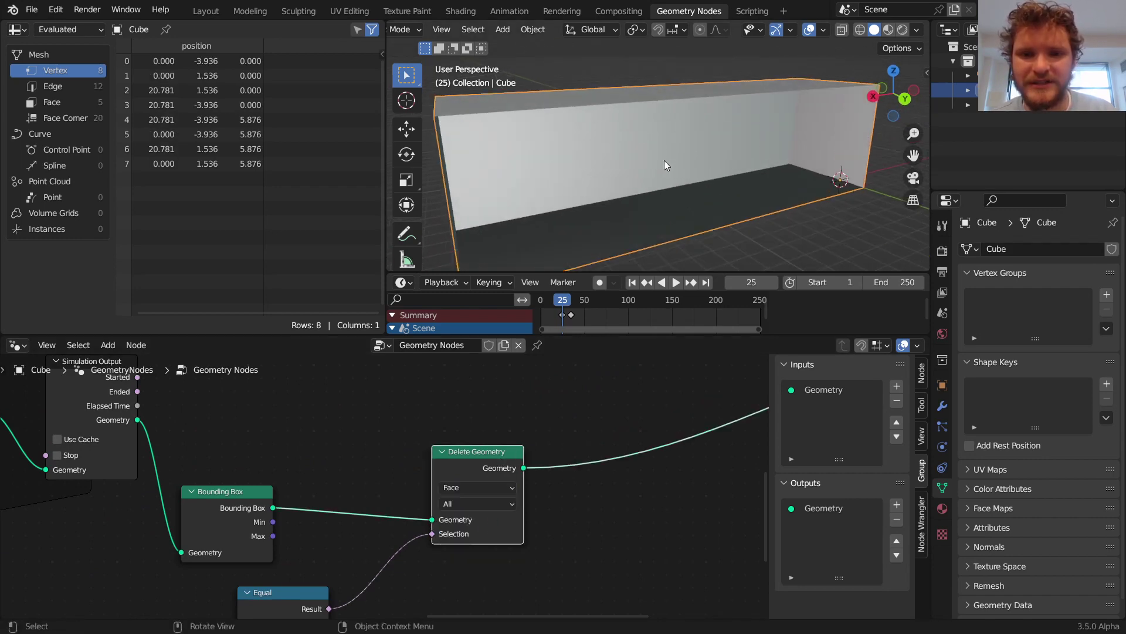
left_click_drag(650, 156, 612, 127)
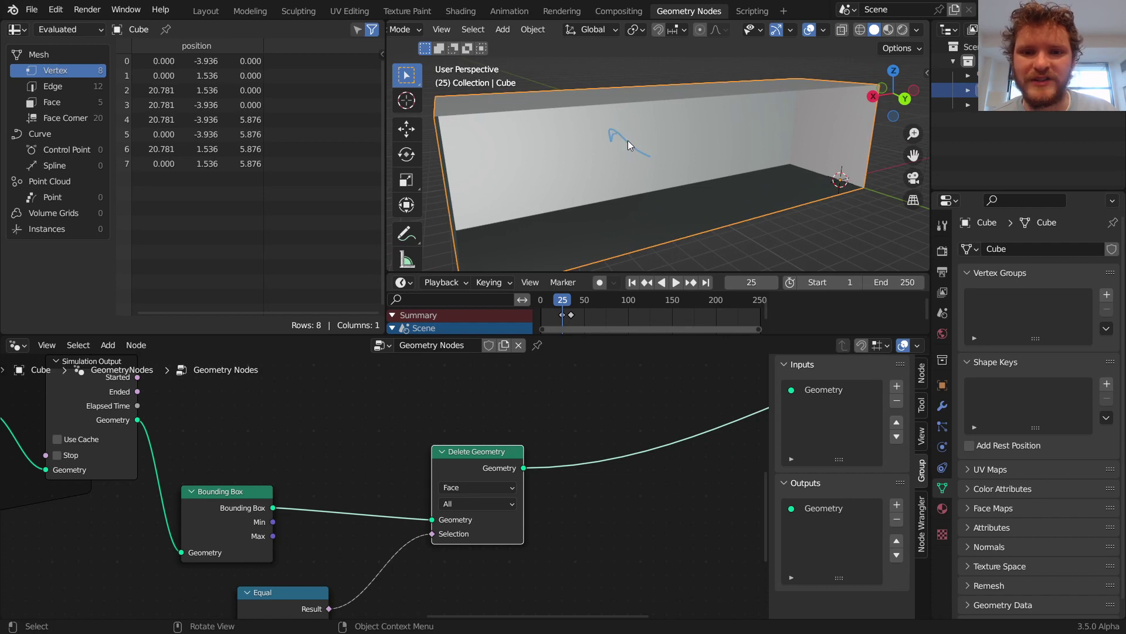
Move the Normal node farther from the Equal node to make room between them.
middle_click_drag(139, 547, 607, 570)
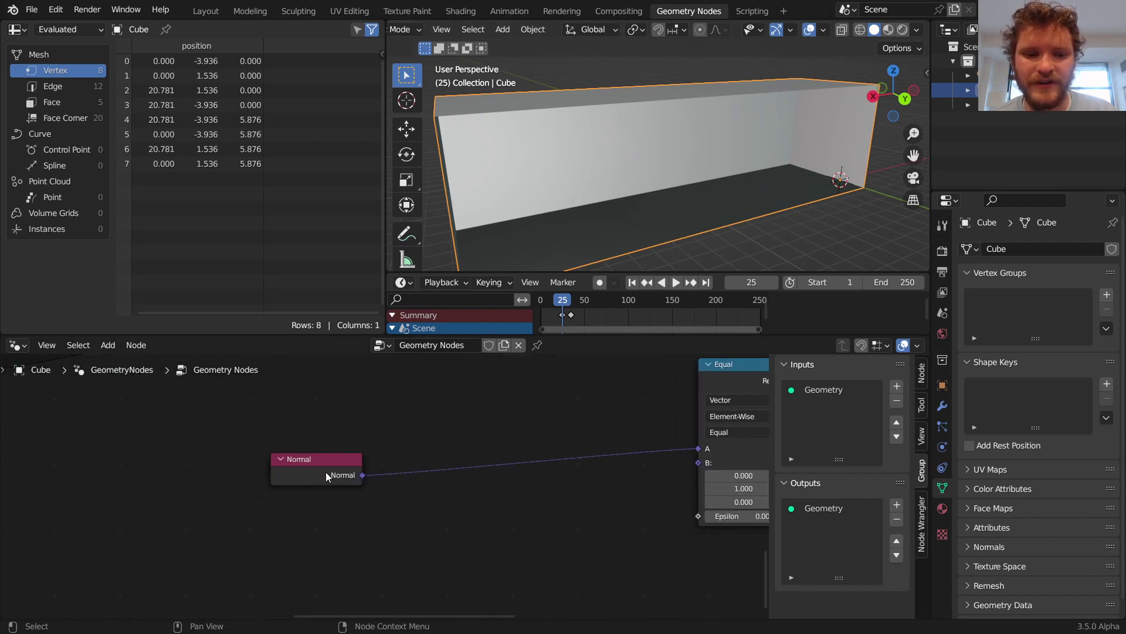
left_click_drag(327, 475, 282, 468)
key("shift+a")
left_click(311, 271)
type("vec")
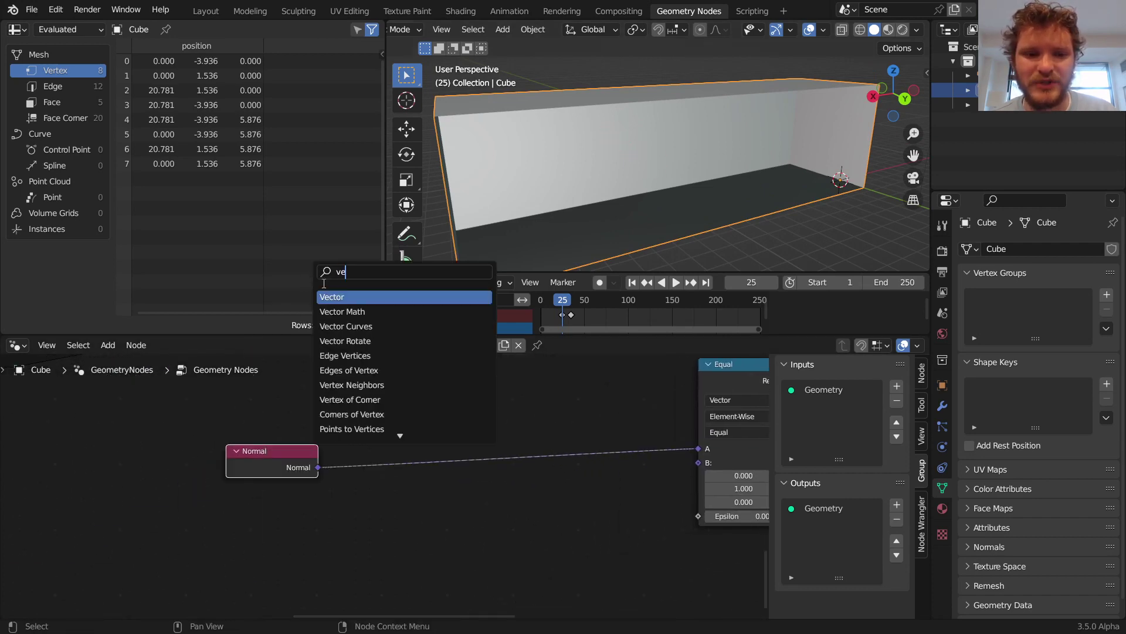
left_click(360, 328)
left_click(432, 458)
key("ctrl+z")
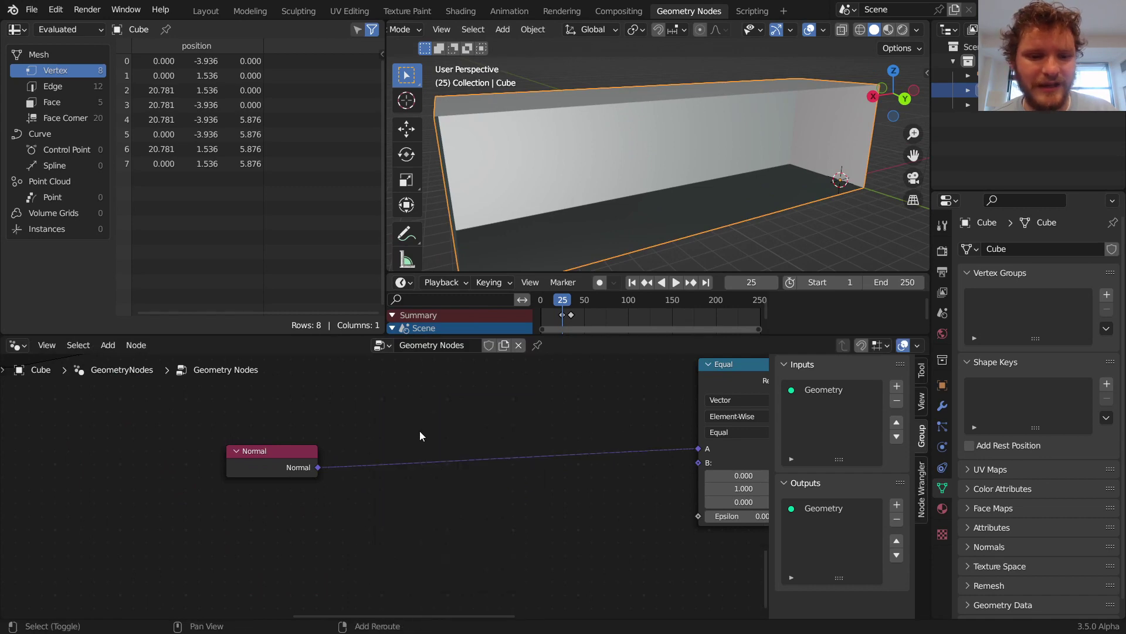
Insert a Vector Math node between the Normal and Equal nodes and set its operation to Absolute.
key("shift+a")
type("ve")
key("Down")
key("Return")
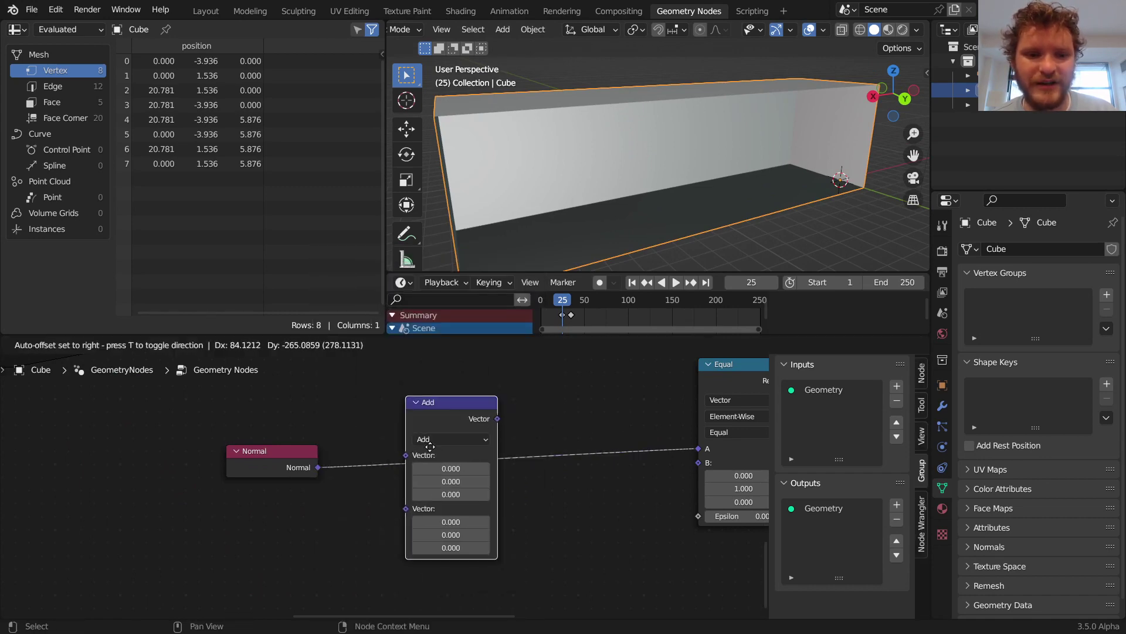
left_click(437, 434)
left_click(434, 425)
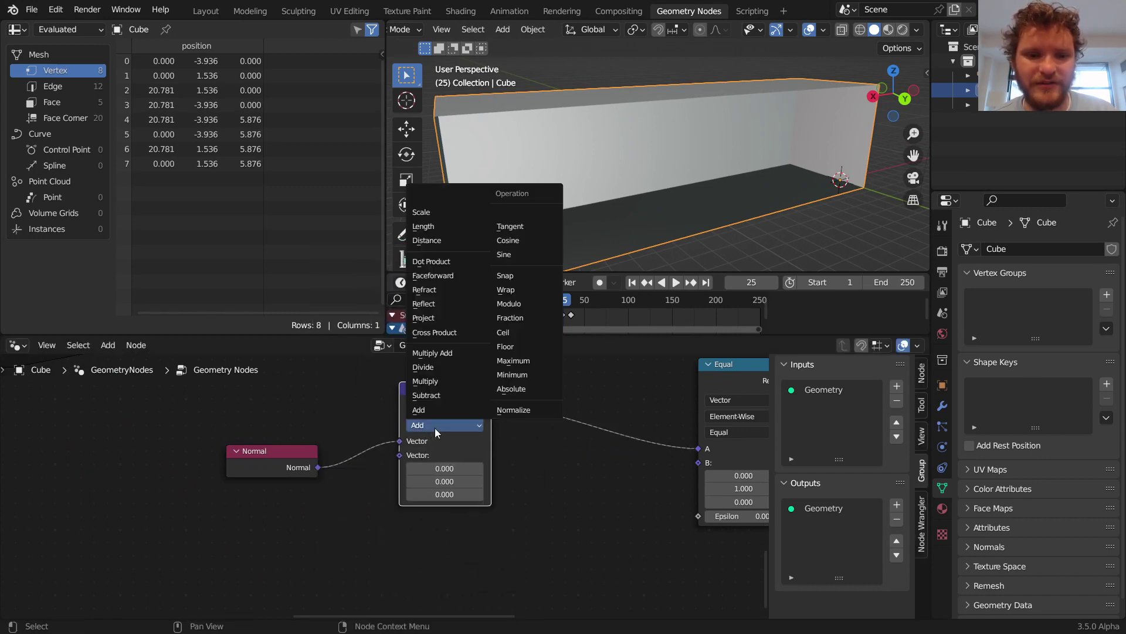
left_click(506, 393)
Return to frame 1 and combine the Simulation Output and Delete Geometry results with a Join Geometry node.
scroll(655, 173, "down", 3)
middle_click_drag(693, 381, 322, 467)
key("shift+Left")
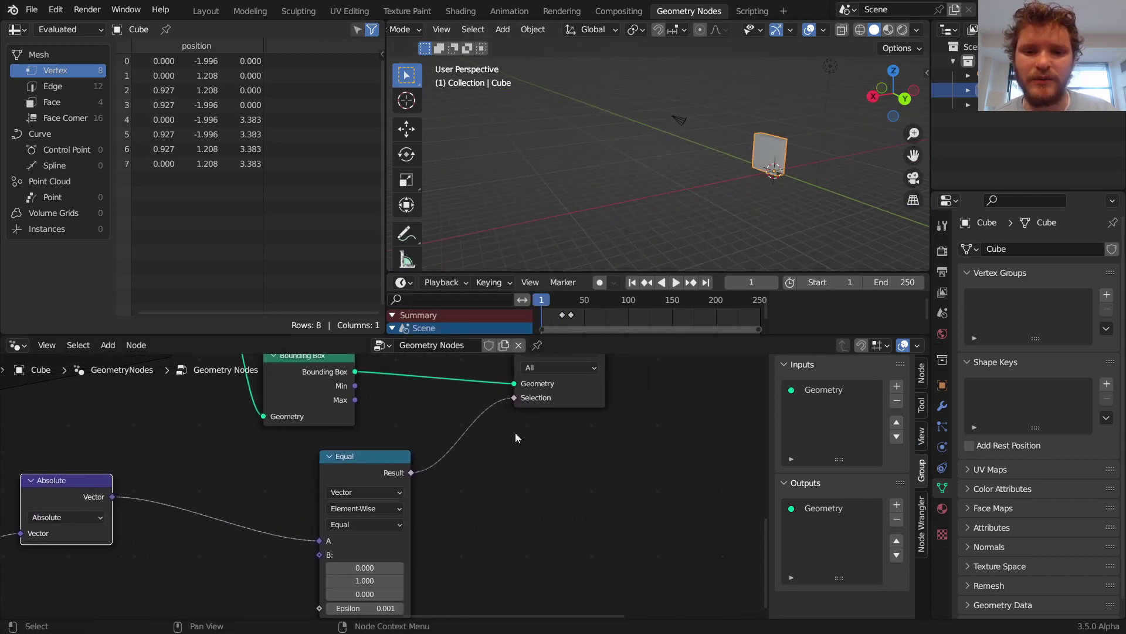
middle_click_drag(516, 437, 494, 540)
right_click_drag(535, 423, 668, 421, "ctrl+shift")
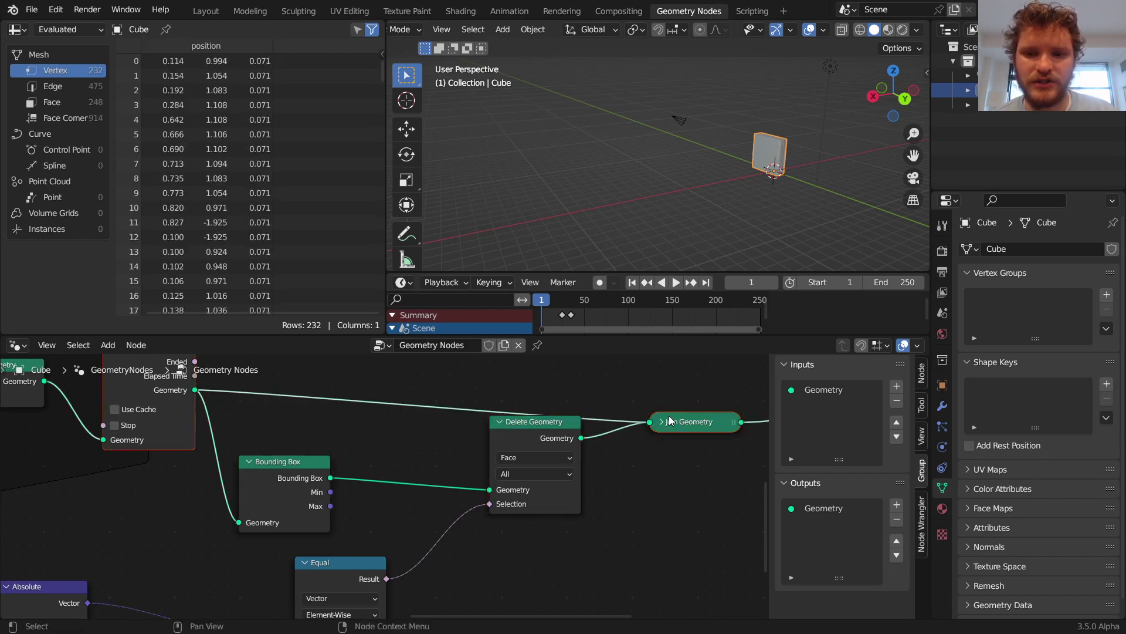
middle_click_drag(667, 421, 529, 427)
Play the simulation from frame 1 and check how the open box surrounds the growing row of books.
middle_click_drag(797, 158, 778, 169)
key("space")
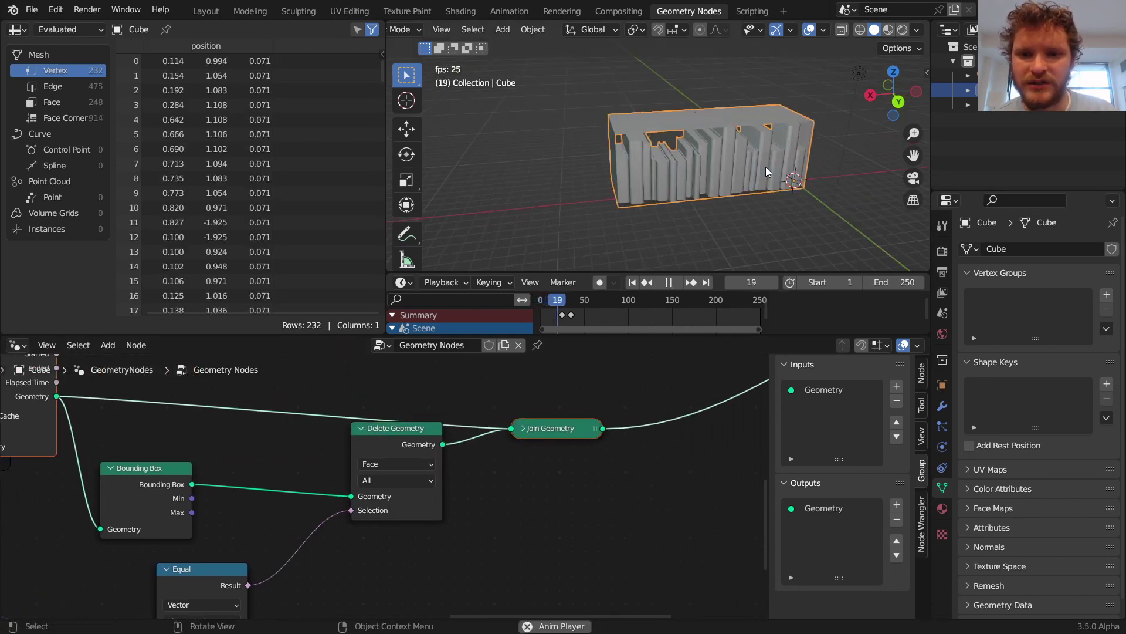
middle_click_drag(627, 191, 634, 164)
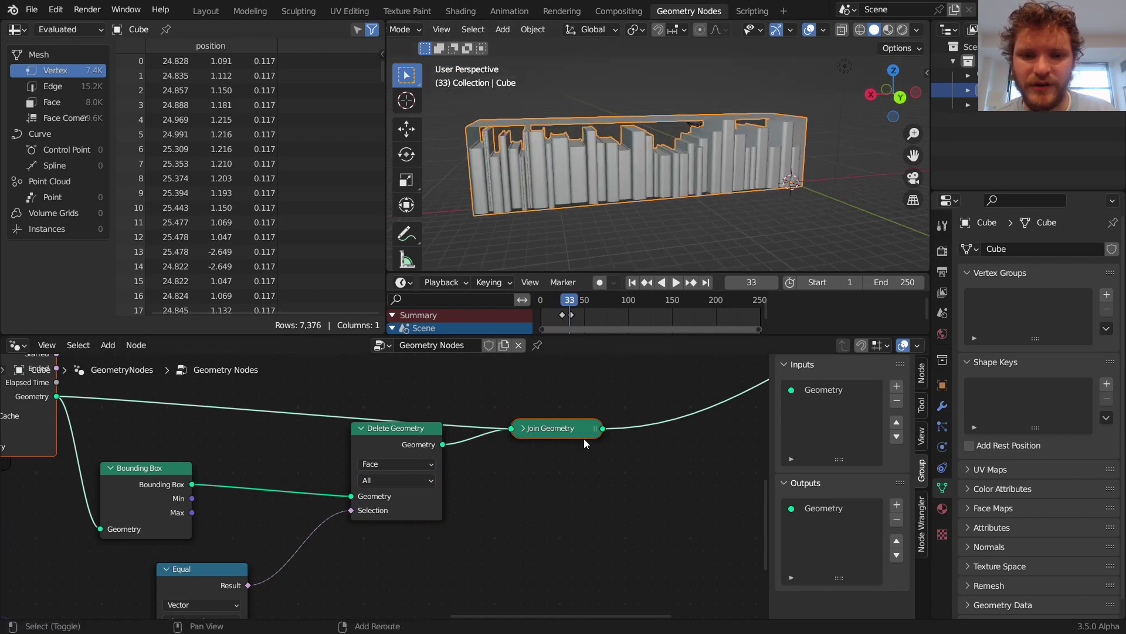
Insert an Extrude Mesh node between Delete Geometry and Join Geometry, with Individual disabled and an offset scale of 0.680.
key("shift+a")
type("ex")
key("Return")
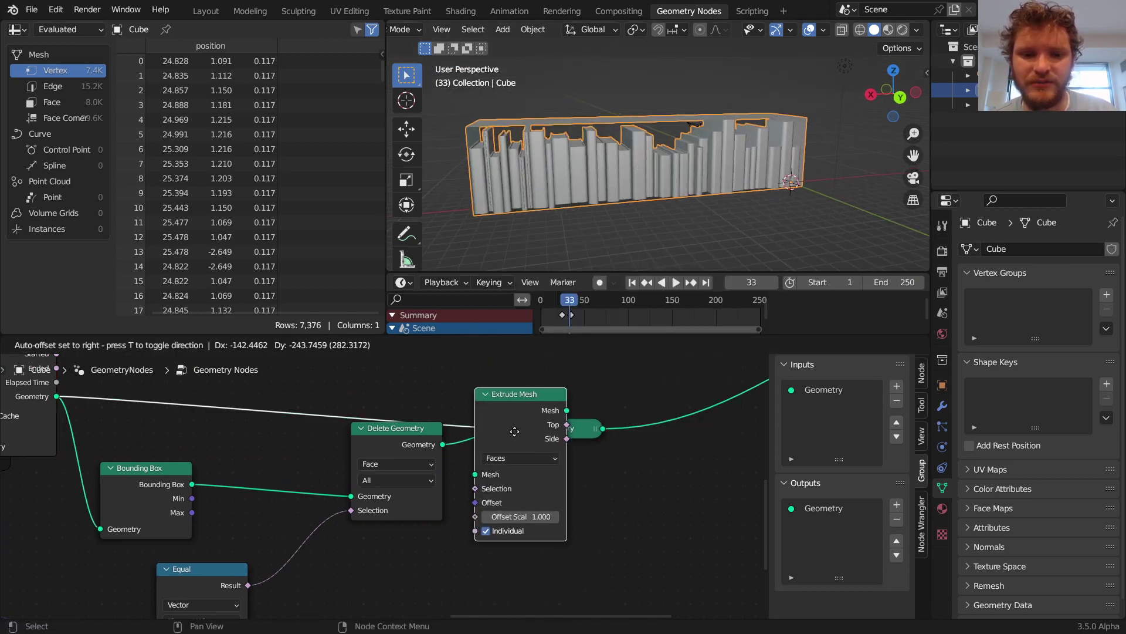
left_click(513, 460)
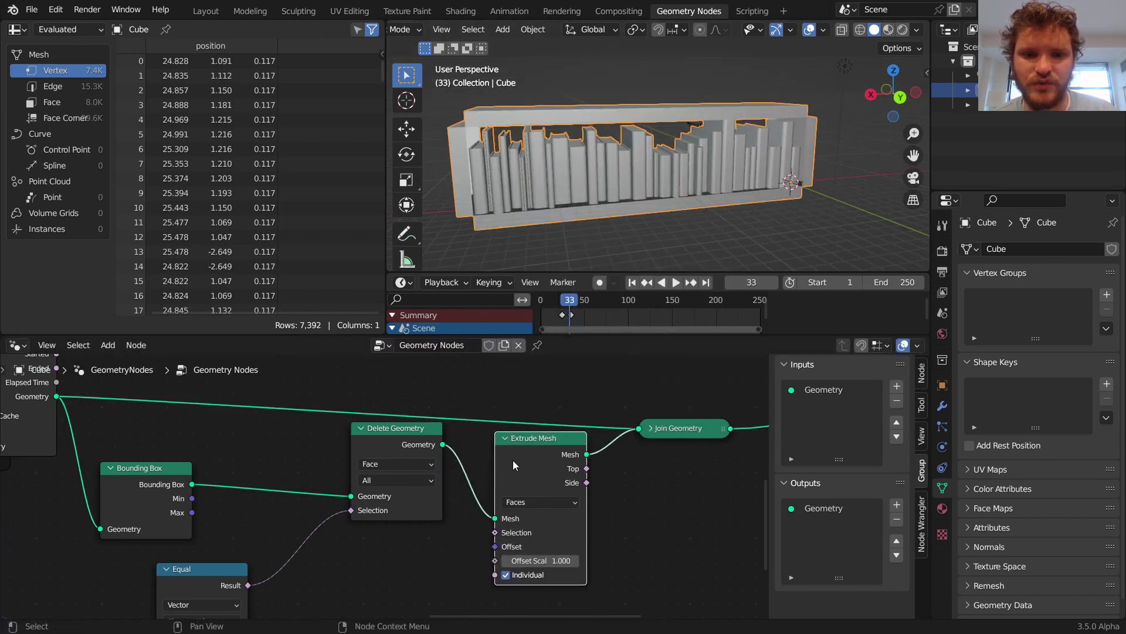
left_click(506, 575)
left_click_drag(541, 561, 512, 561, "shift")
Space out the Extrude Mesh and Delete Geometry nodes and add a Flip Faces node fed by Delete Geometry.
left_click_drag(530, 456, 531, 509)
left_click_drag(369, 434, 321, 491)
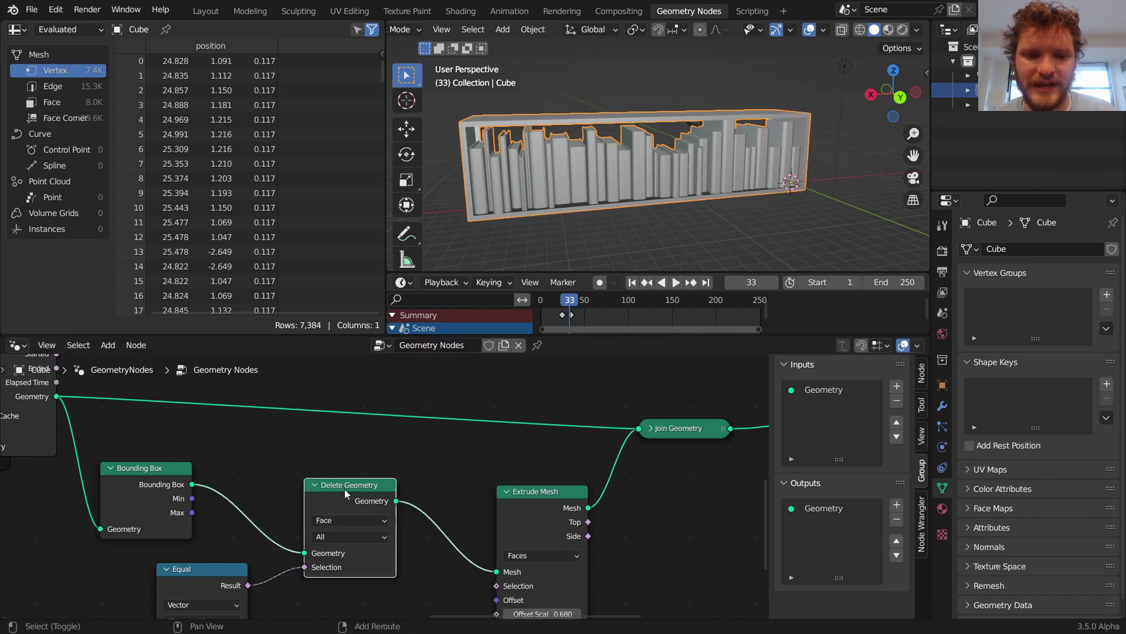
key("shift+a")
type("fli")
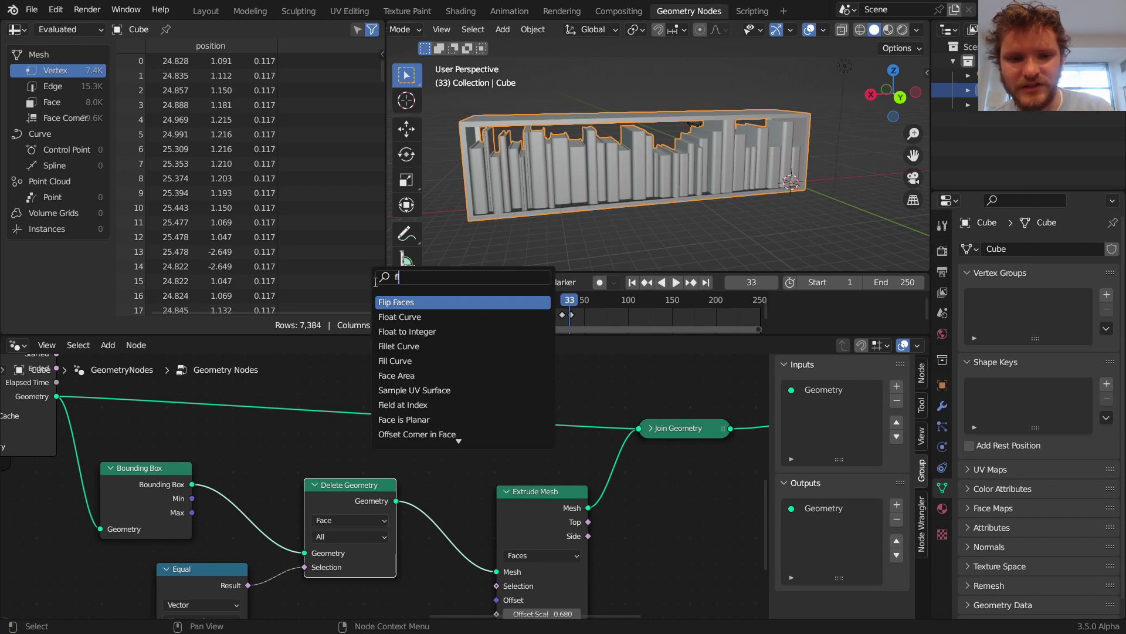
key("Return")
left_click(380, 491)
right_click_drag(380, 491, 460, 469, "alt")
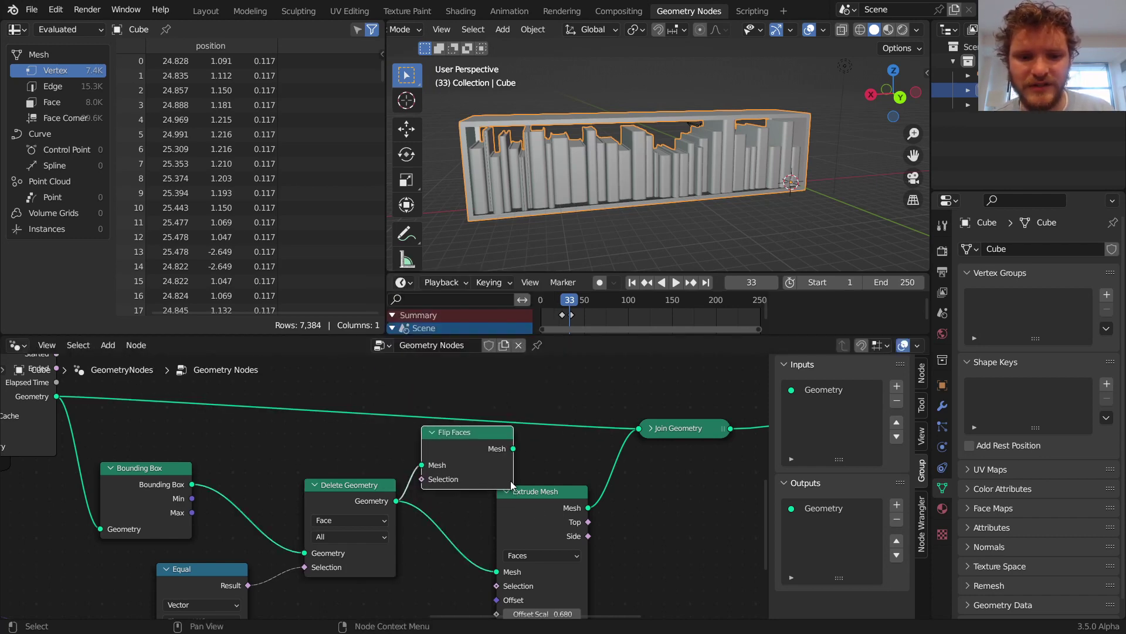
Combine the Flip Faces and Extrude Mesh outputs with a second Join Geometry node and move the final Join Geometry farther away.
right_click_drag(538, 530, 482, 476, "ctrl+shift")
middle_click_drag(694, 431, 407, 466)
left_click_drag(406, 466, 650, 421)
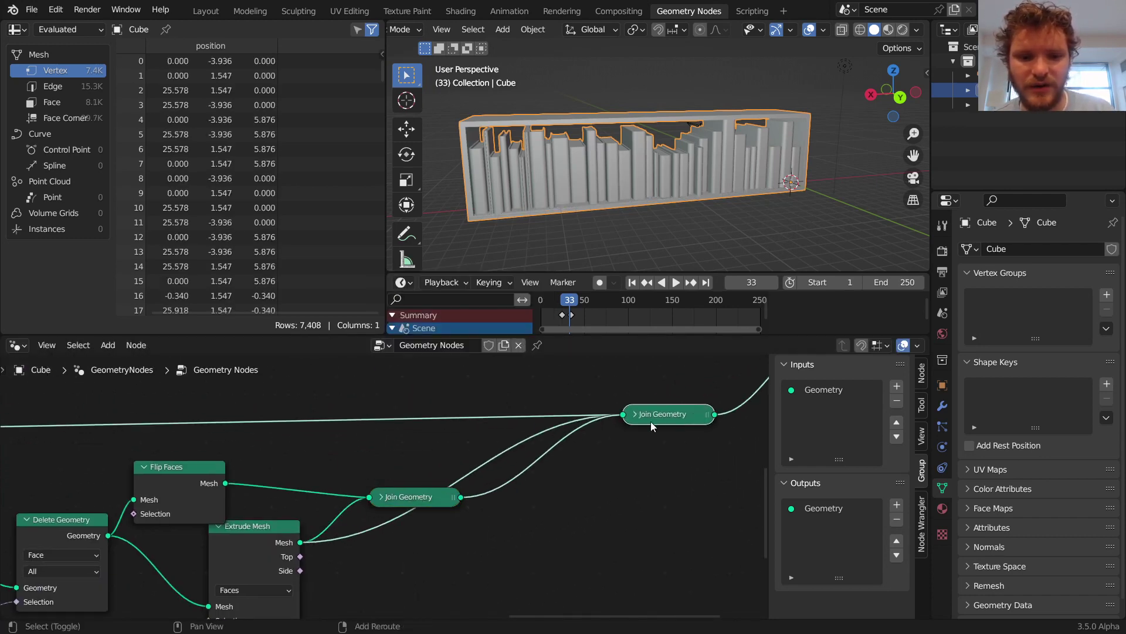
Insert a Merge by Distance node between the two Join Geometry nodes.
key("shift+a")
left_click(576, 279)
type("merg")
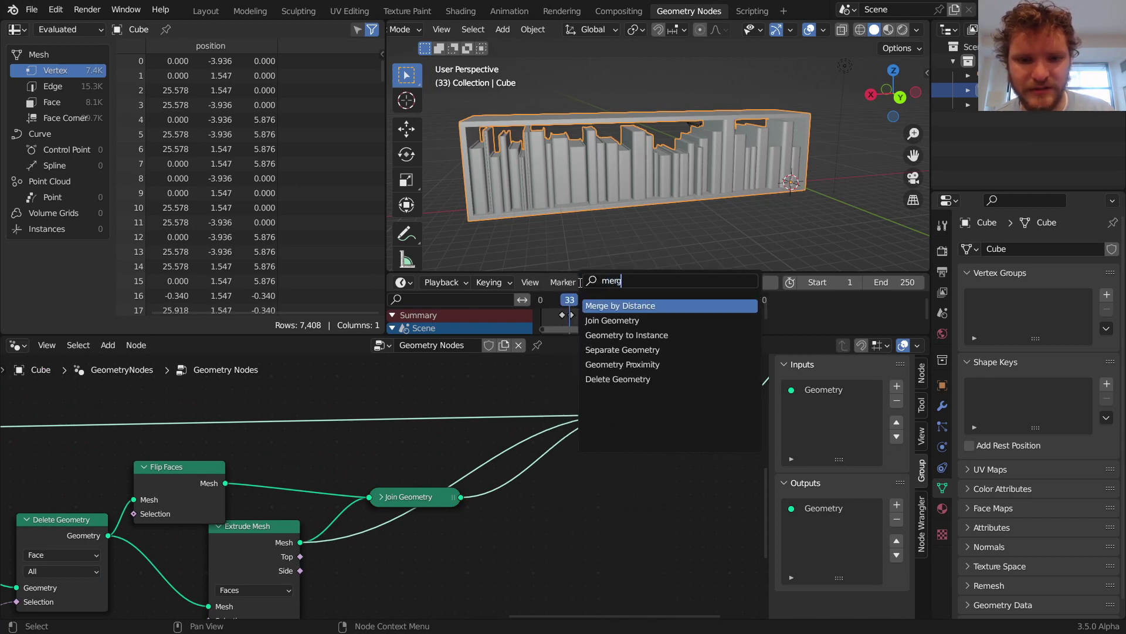
left_click(611, 305)
left_click(510, 492)
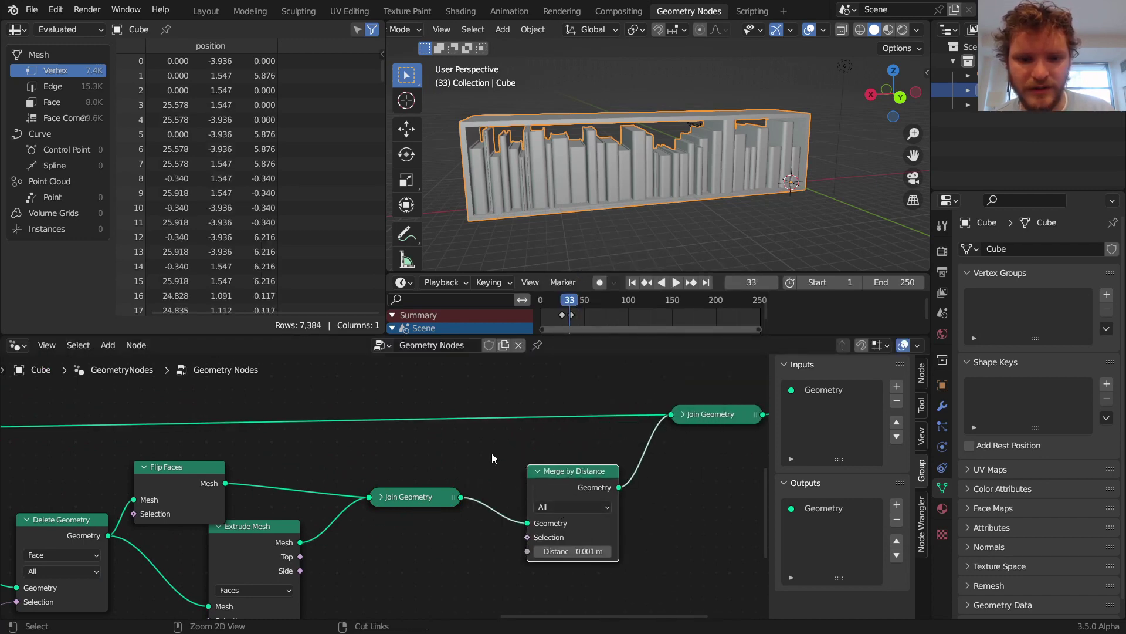
Replay the simulation from frame 1 and inspect the thickened shelf around the books up close.
key("shift+Left")
key("space")
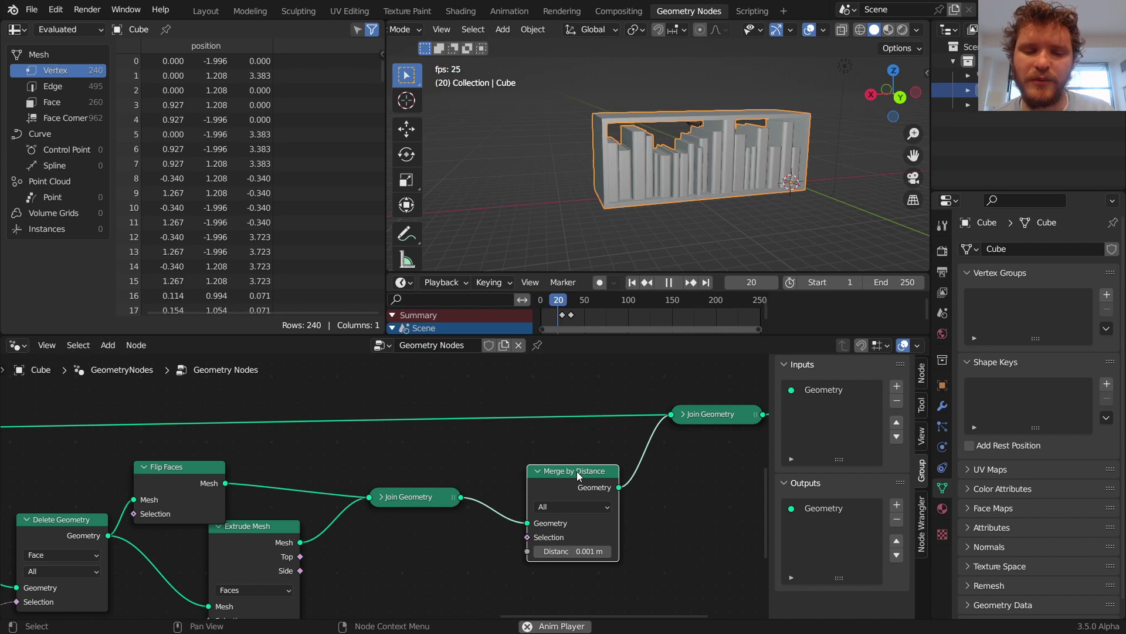
key("space")
middle_click_drag(443, 502, 522, 449)
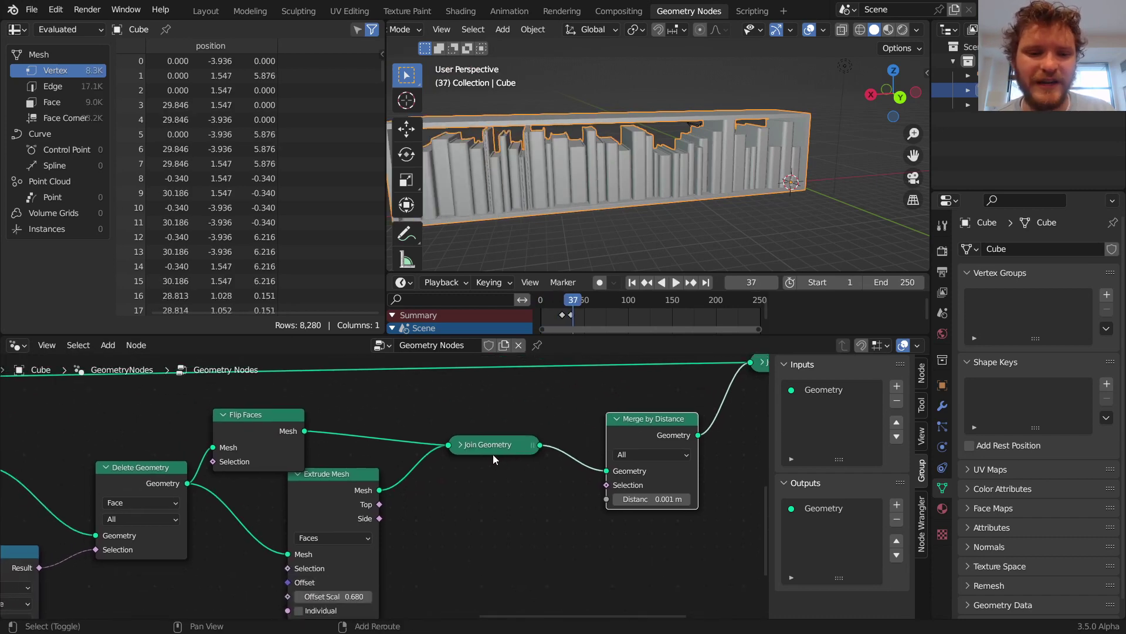
scroll(792, 122, "up", 4)
mouse_move(790, 125)
middle_mouse_down()
mouse_move(725, 188)
mouse_move(811, 121)
mouse_move(811, 108)
mouse_move(811, 122)
middle_mouse_up()
scroll(811, 122, "down", 5)
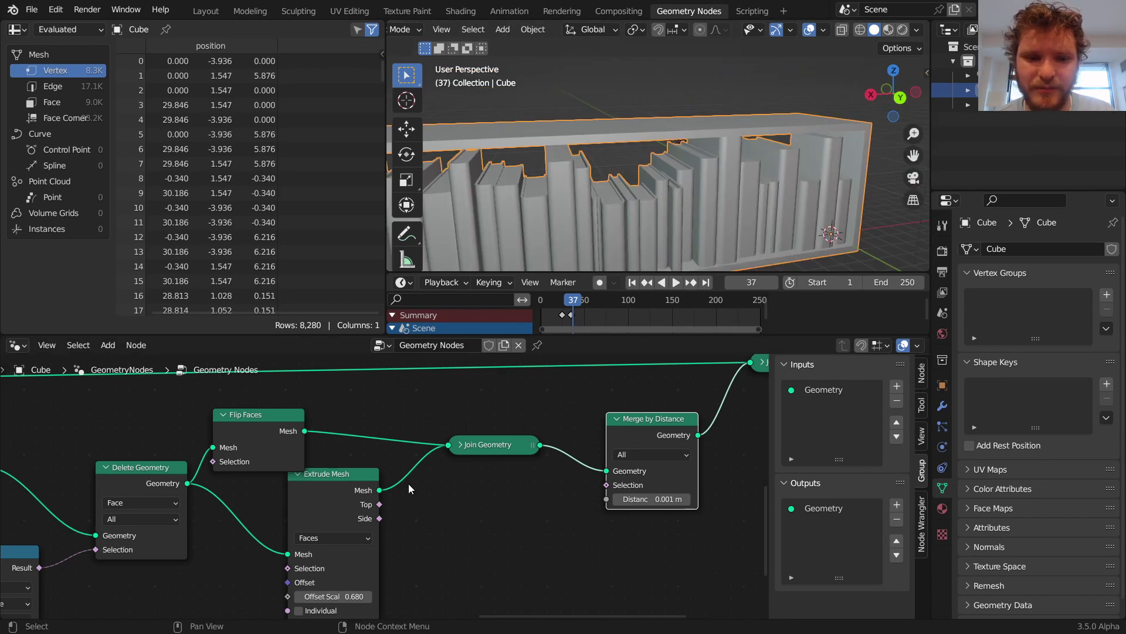
Add a shared reroute on the Delete Geometry output links and shift Flip Faces and Extrude Mesh away to make room.
middle_click_drag(271, 492, 383, 432)
left_click_drag(246, 425, 222, 456)
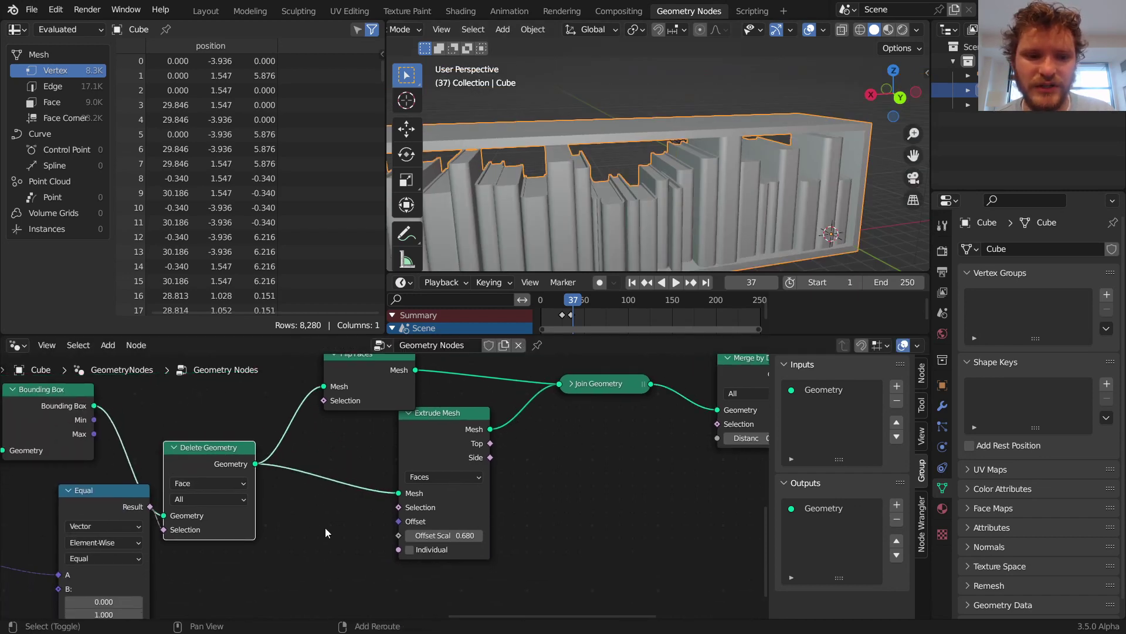
right_click_drag(326, 532, 278, 421, "shift")
left_click_drag(549, 574, 263, 369)
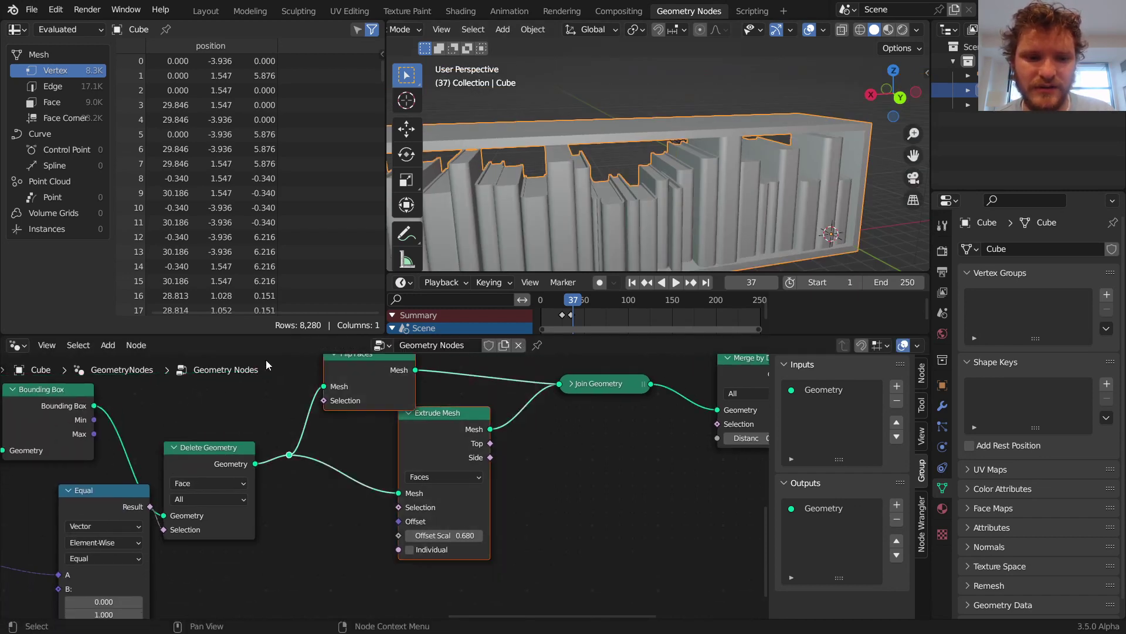
key("g")
left_click(344, 376)
Insert a Transform node between Delete Geometry and the reroute.
key("shift+a")
left_click(320, 276)
type("tr")
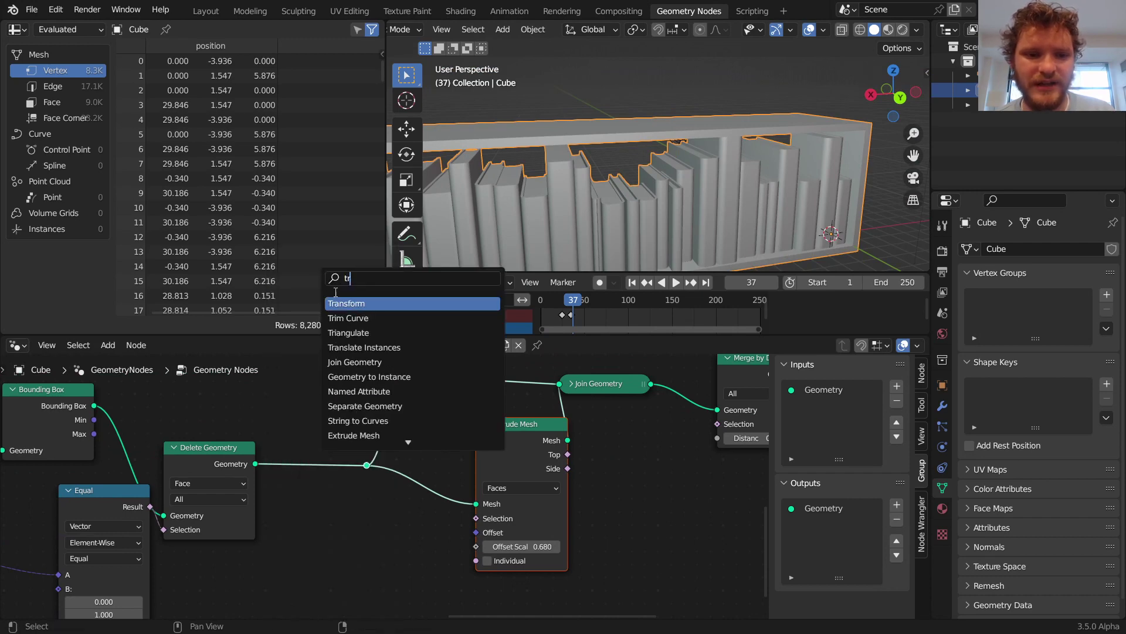
left_click(341, 301)
left_click(337, 450)
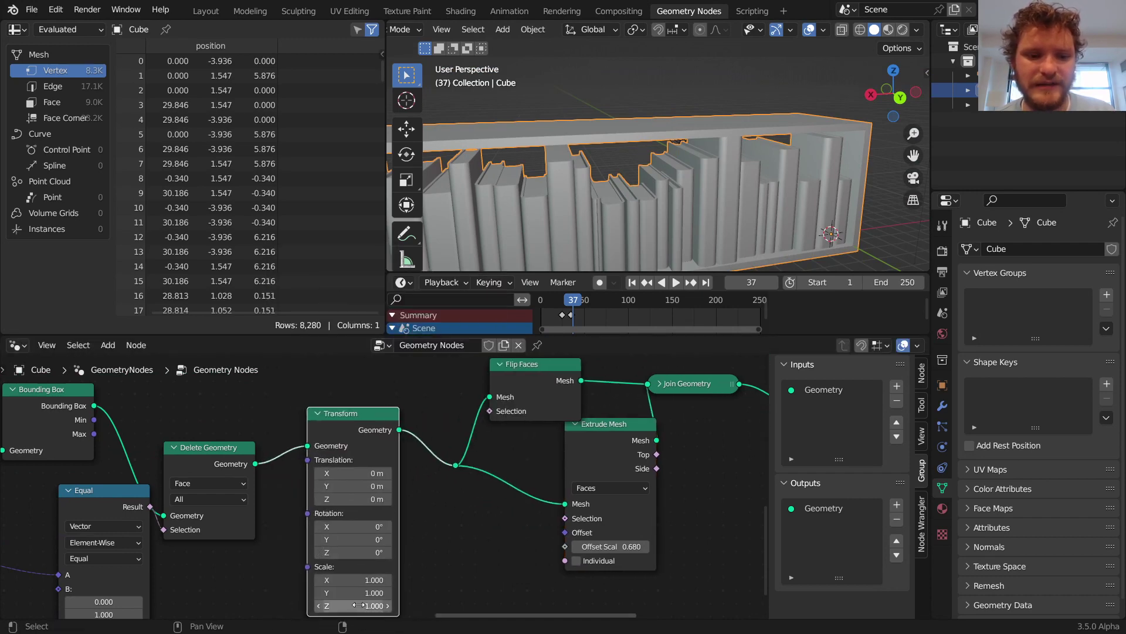
Set the Transform node's Z and Y scale to 1.1.
type("1.1")
key("Return")
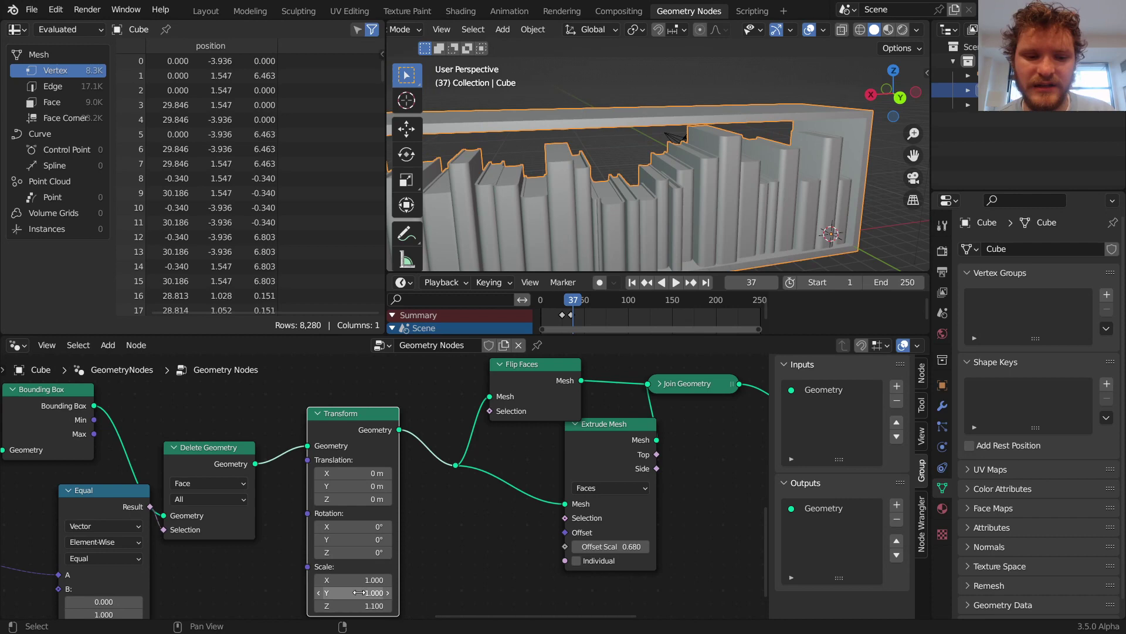
left_click(360, 591)
type("1.1")
key("Return")
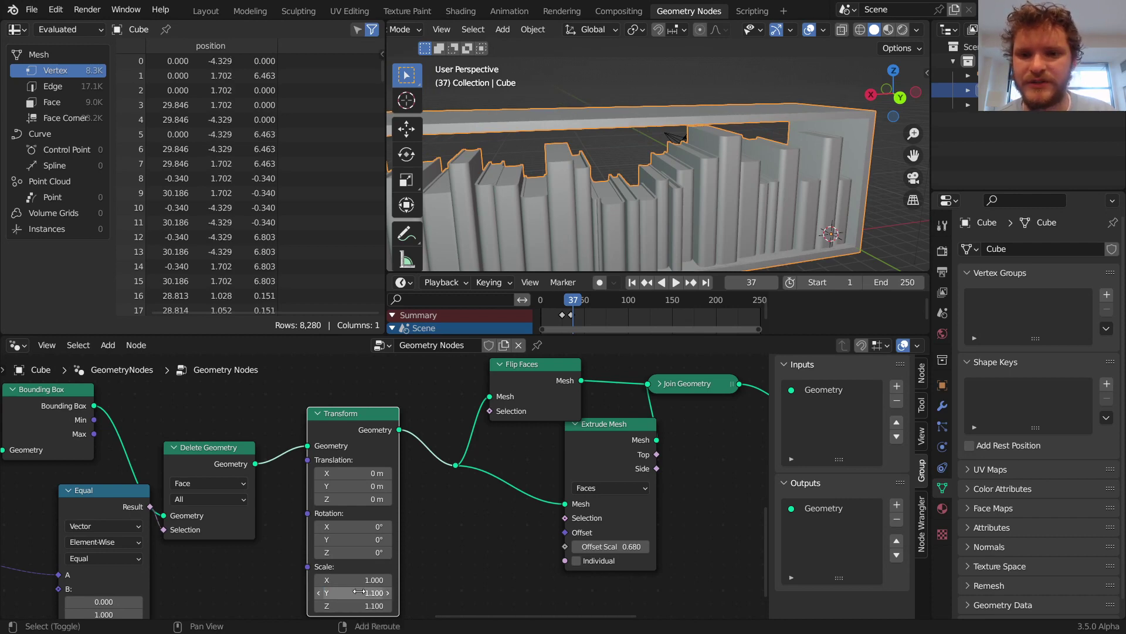
Replay the simulation from frame 1 to check the enlarged shelf around the books.
key("shift+Left")
key("space")
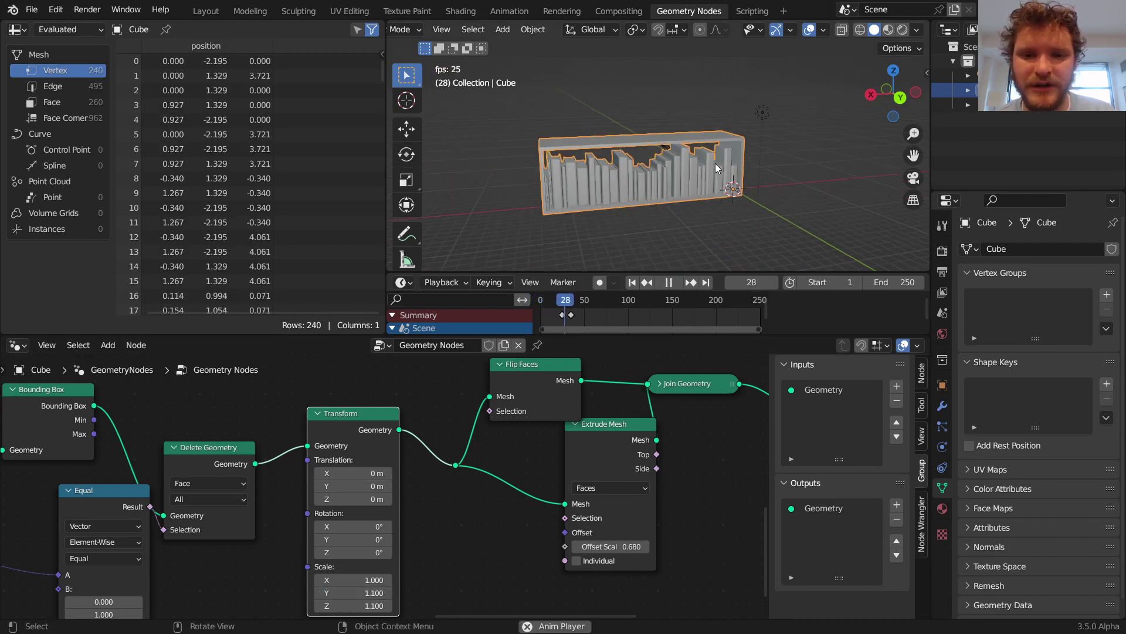
key("space")
Set the maximum of the Random Value node driving the book height to 10.
scroll(318, 460, "down", 3)
scroll(318, 460, "down", 1)
middle_click_drag(318, 460, 499, 585)
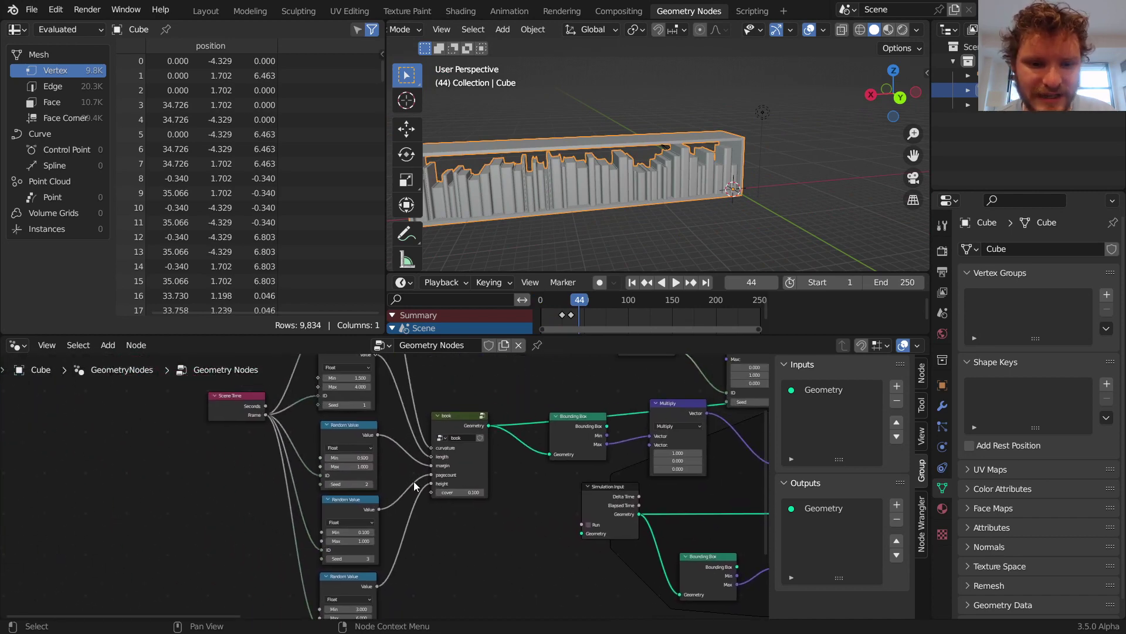
middle_click_drag(406, 476, 437, 431)
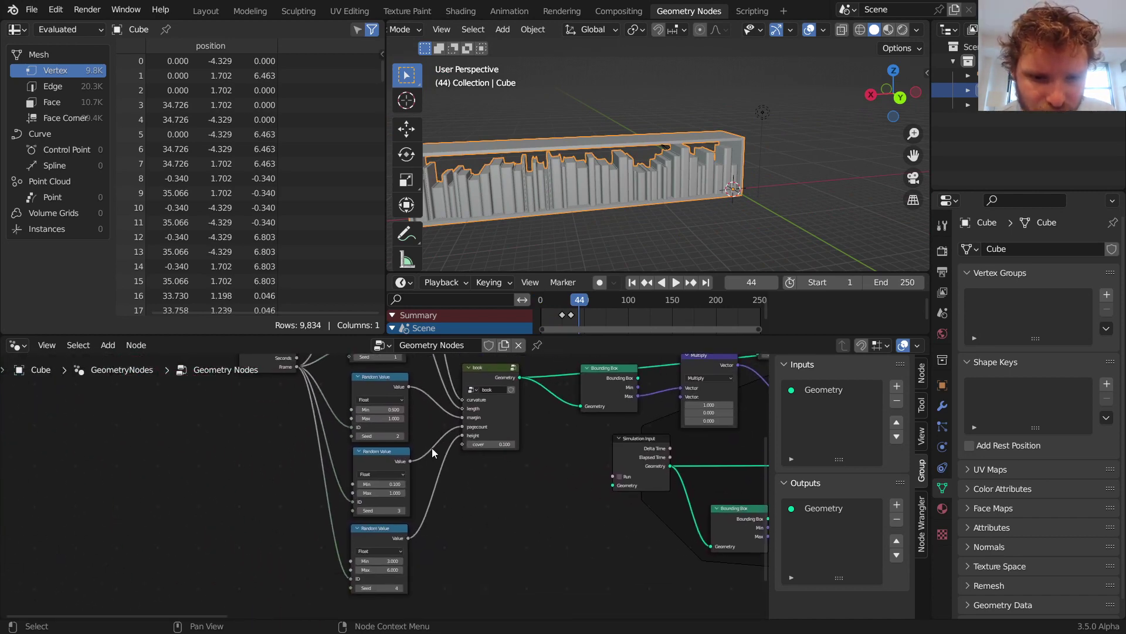
scroll(411, 478, "up", 2)
middle_click_drag(394, 550, 393, 536)
left_click(377, 570)
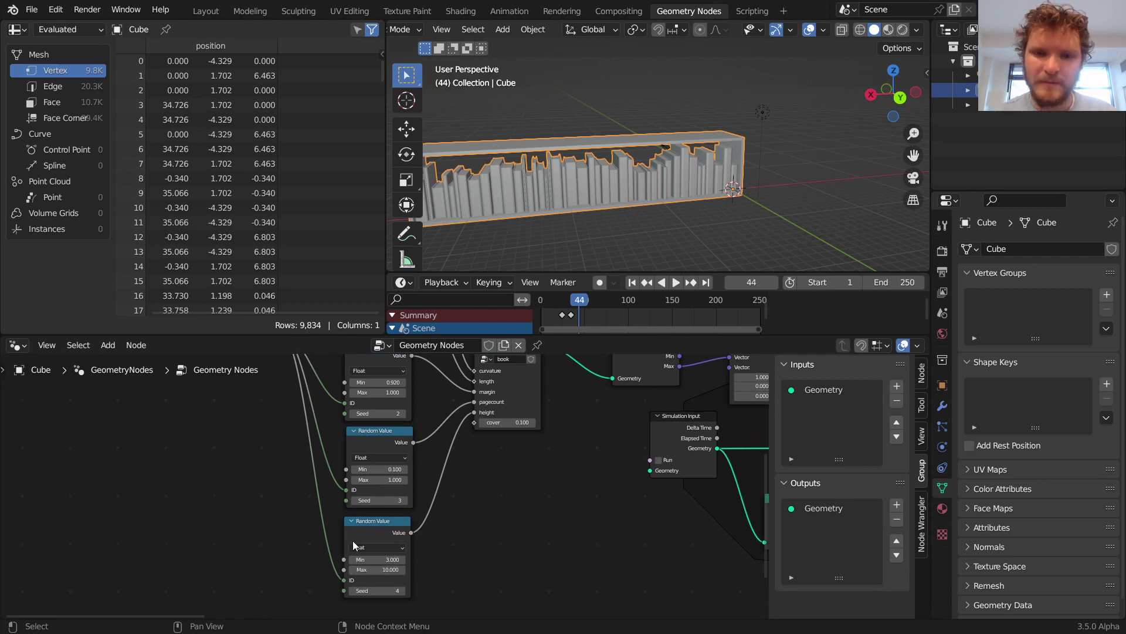
Replay the simulation from frame 1 to frame 67 and examine the shelf with the new book height range.
key("shift+Left")
key("space")
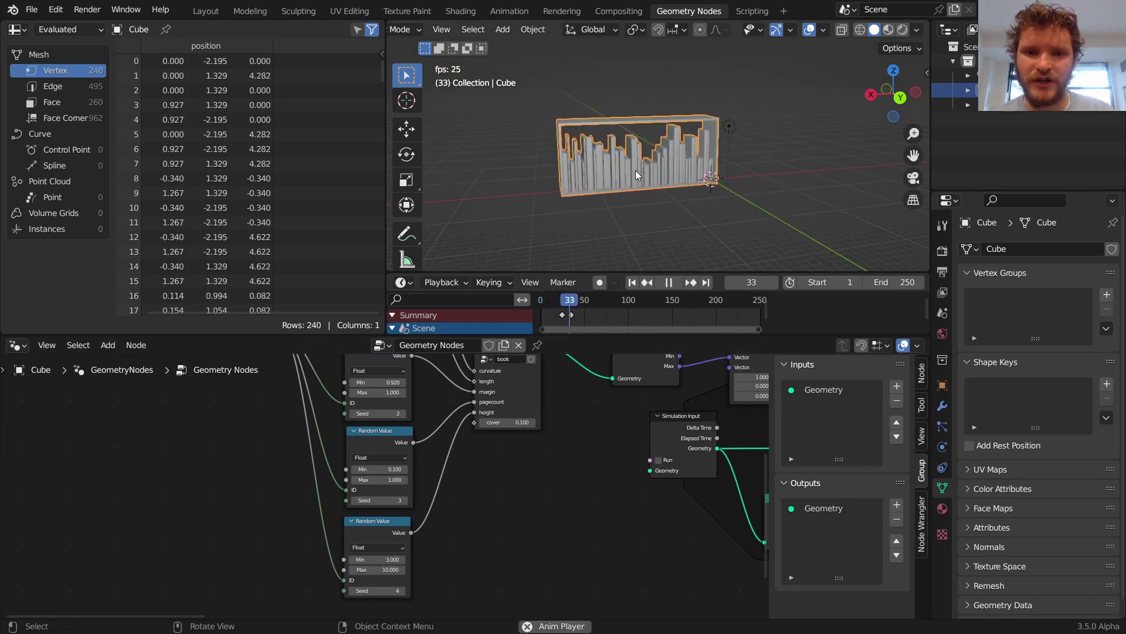
key("space")
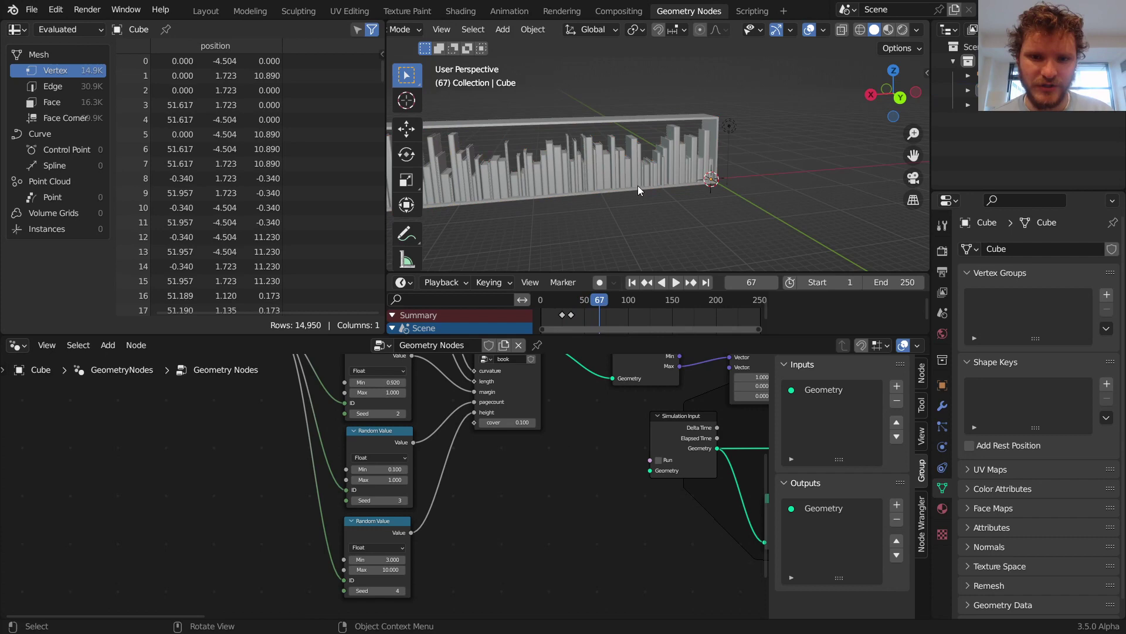
middle_click_drag(639, 185, 595, 173)
Duplicate the bookshelf along Z directly above the original, and duplicate that copy about 22.28 m down to form a third shelf.
key("shift+d")
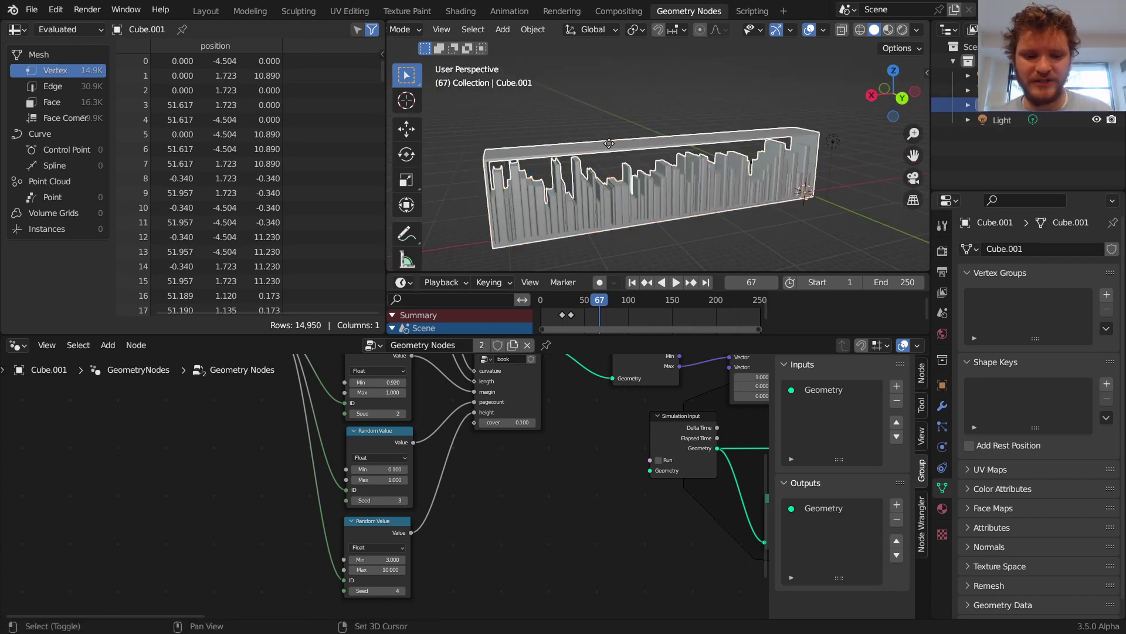
key("z")
left_click(610, 86)
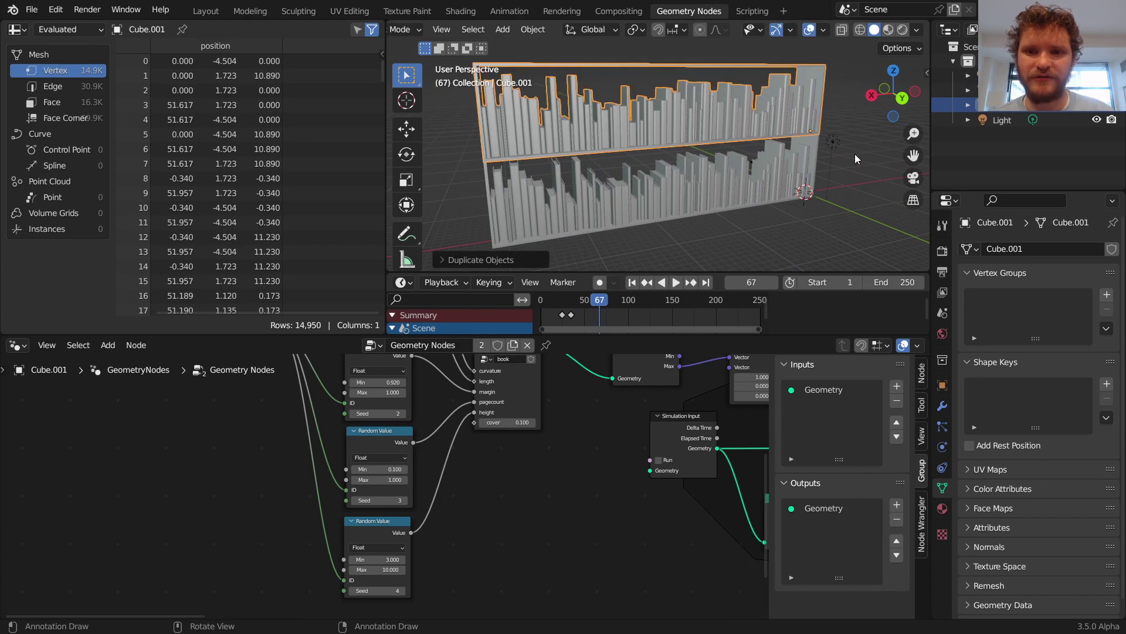
key("shift+d")
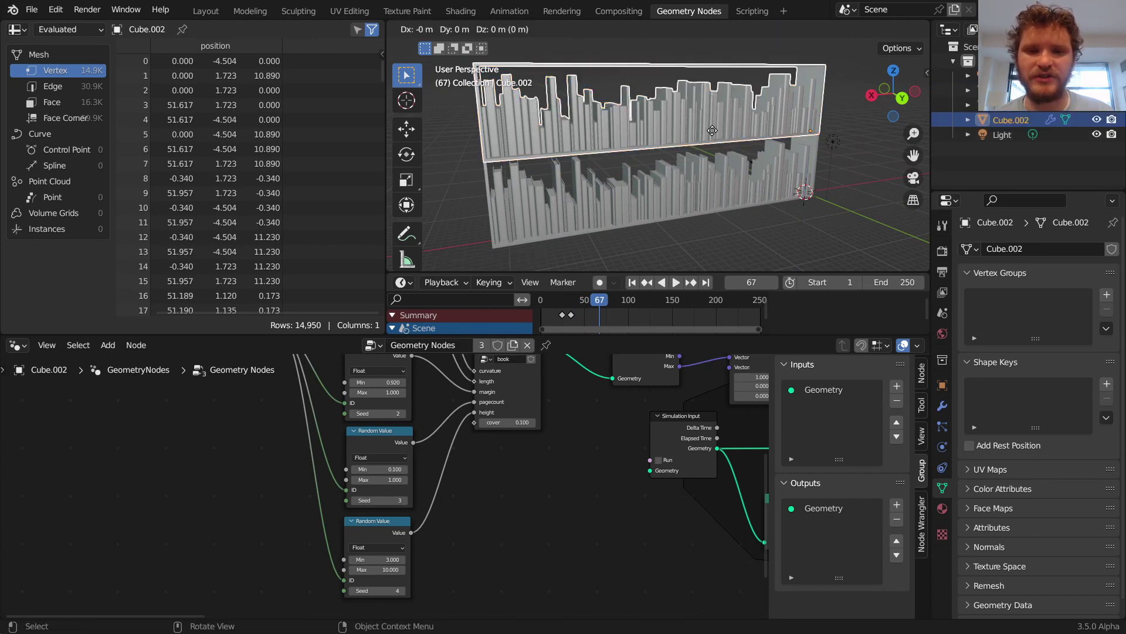
key("z")
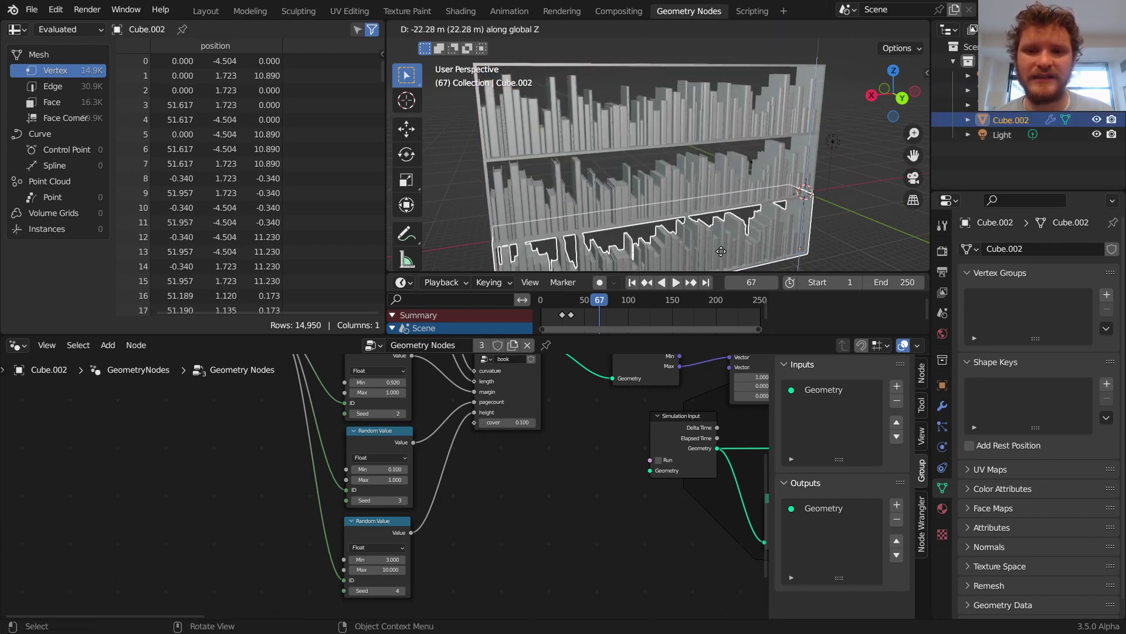
left_click(721, 251)
middle_click_drag(769, 203, 738, 199)
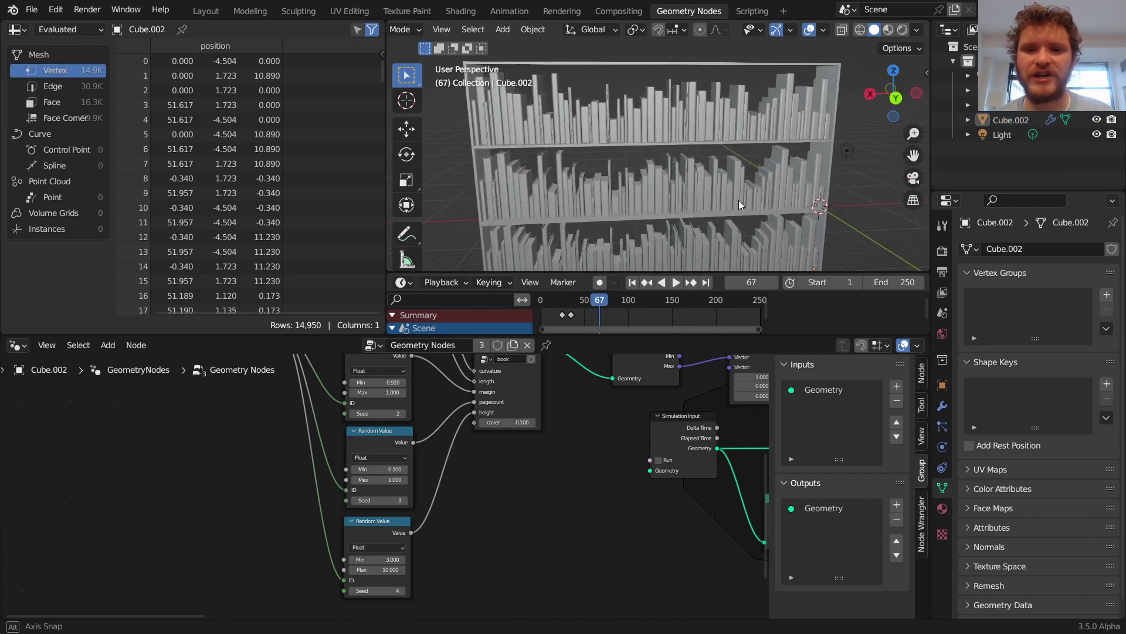
Undo both bookshelf duplications.
key("ctrl+z")
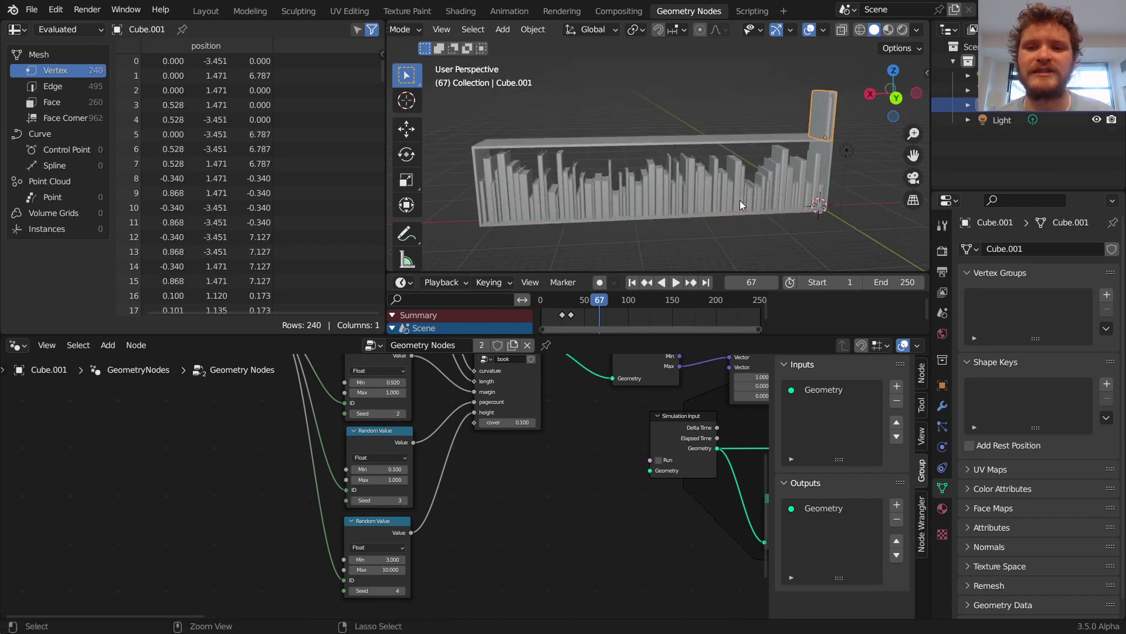
key("ctrl+z")
Switch the window out of fullscreen mode.
key("q")
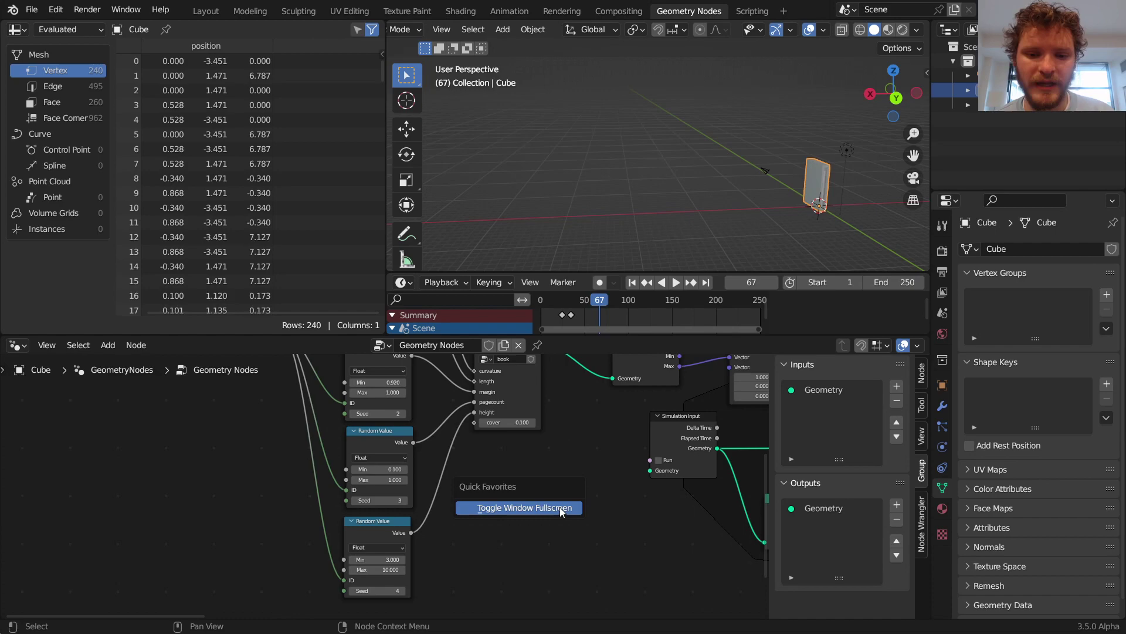
left_click(560, 507)
left_click(455, 621)
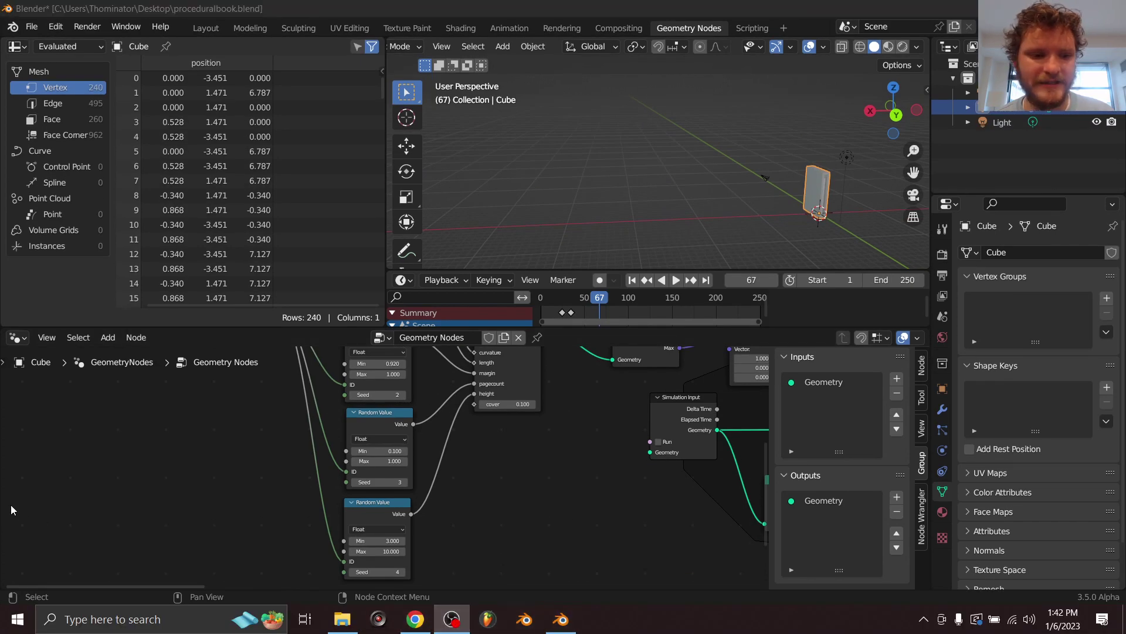